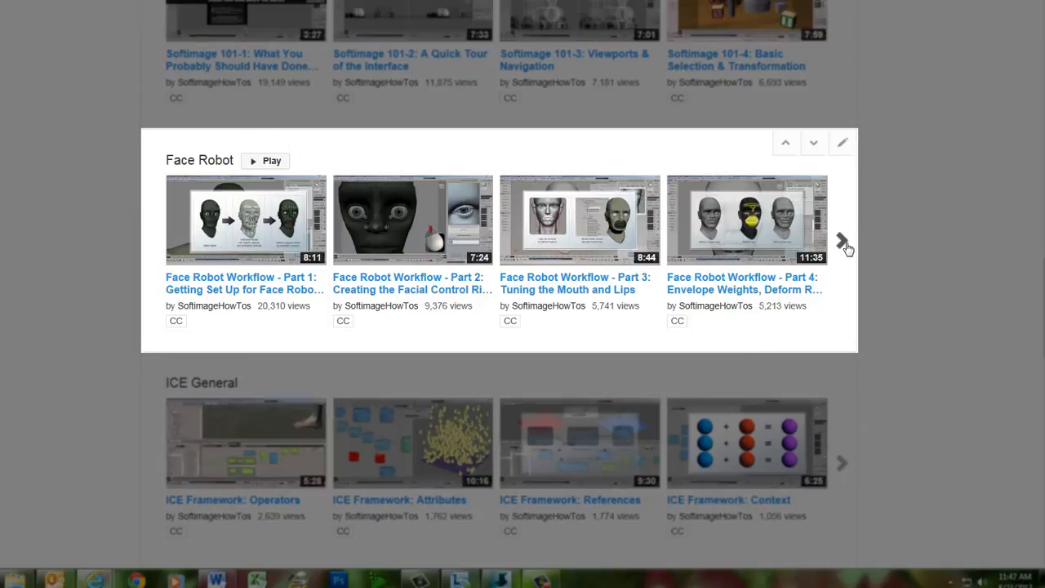
Page through the Face Robot workflow video playlist to look over the available parts.
click(844, 243)
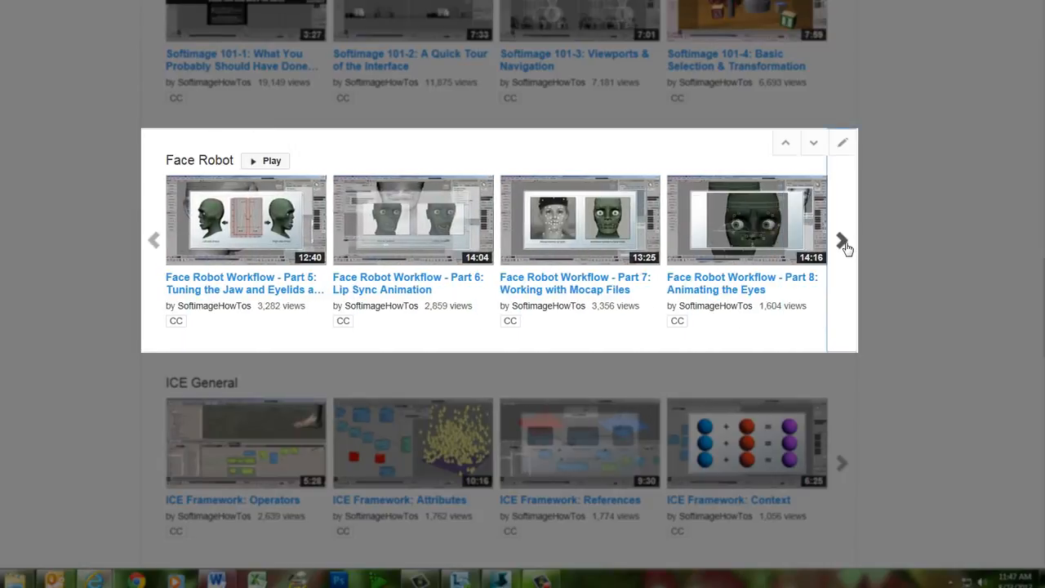
click(844, 243)
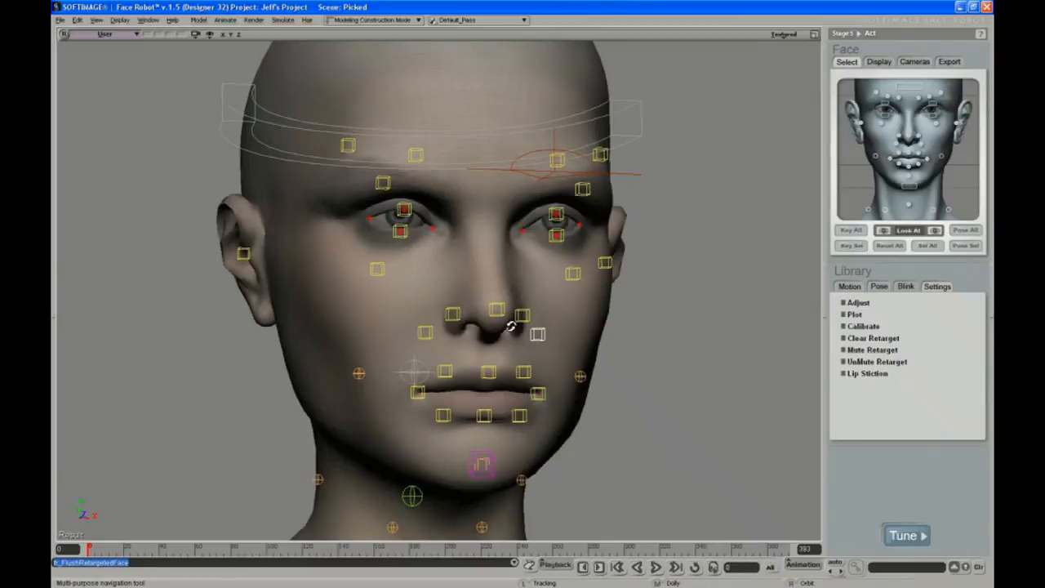
Select the head mesh, examine its point and polygon information, and dismiss the information dialog.
right_drag(511, 326, 517, 326)
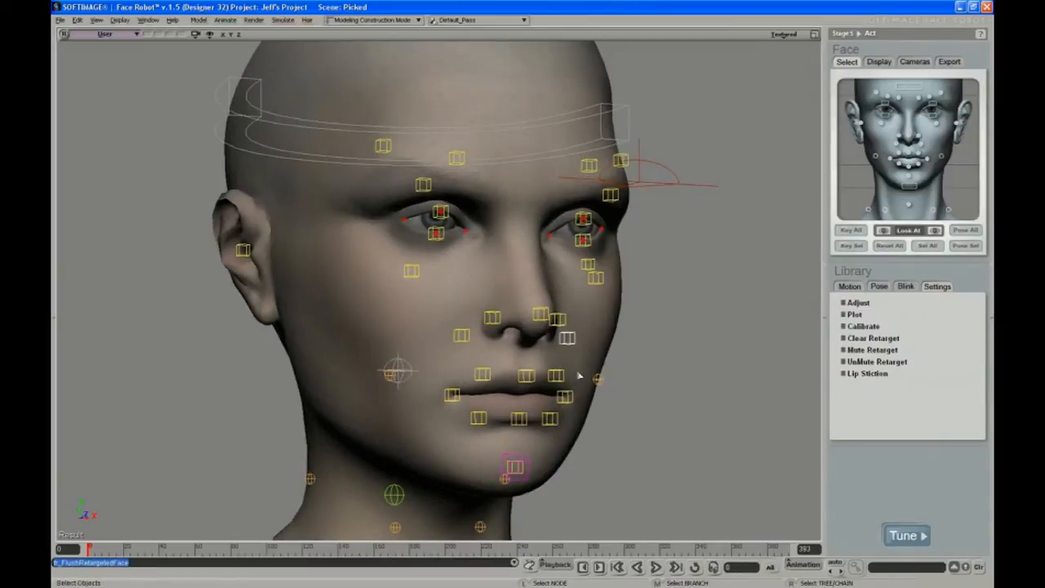
middle_drag(517, 326, 539, 280)
drag(613, 365, 622, 381)
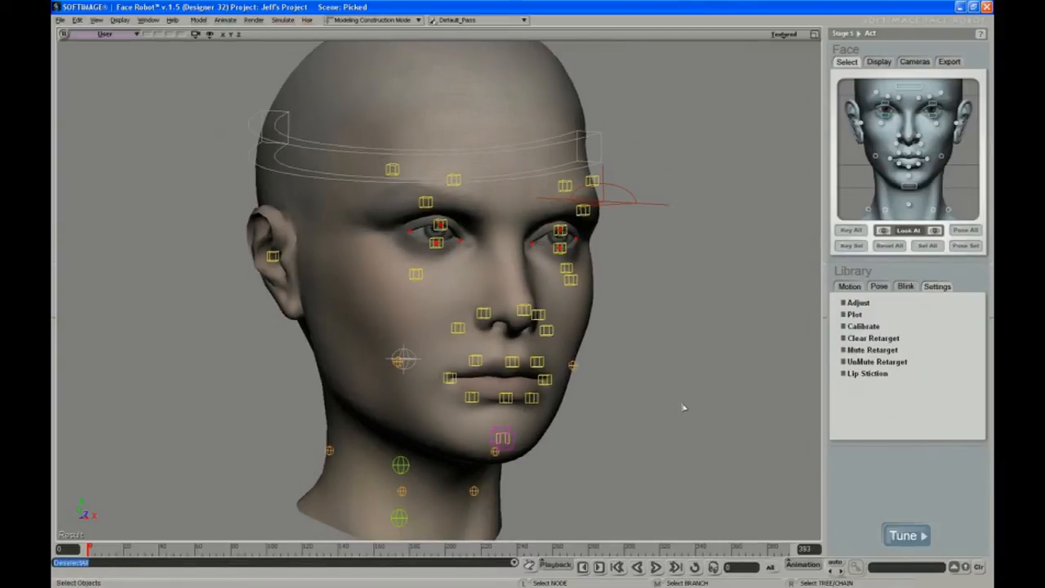
right_drag(691, 394, 606, 360)
click(577, 329)
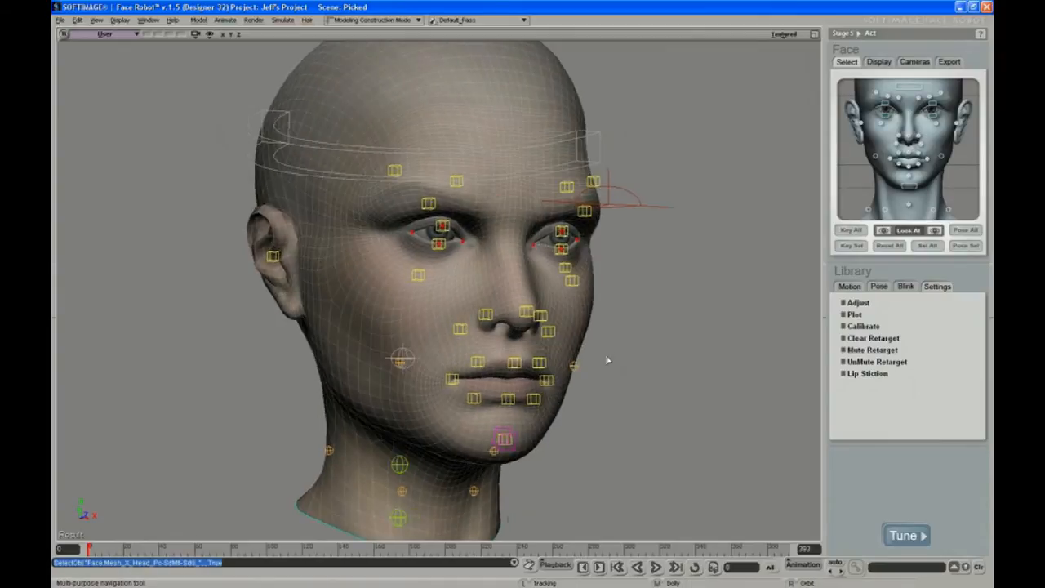
key(shift)
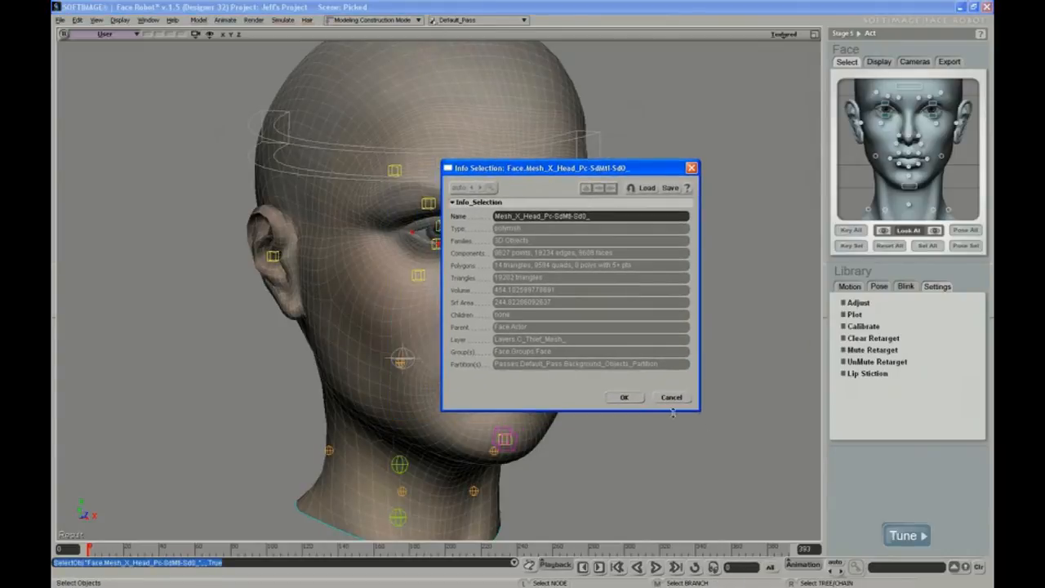
click(673, 399)
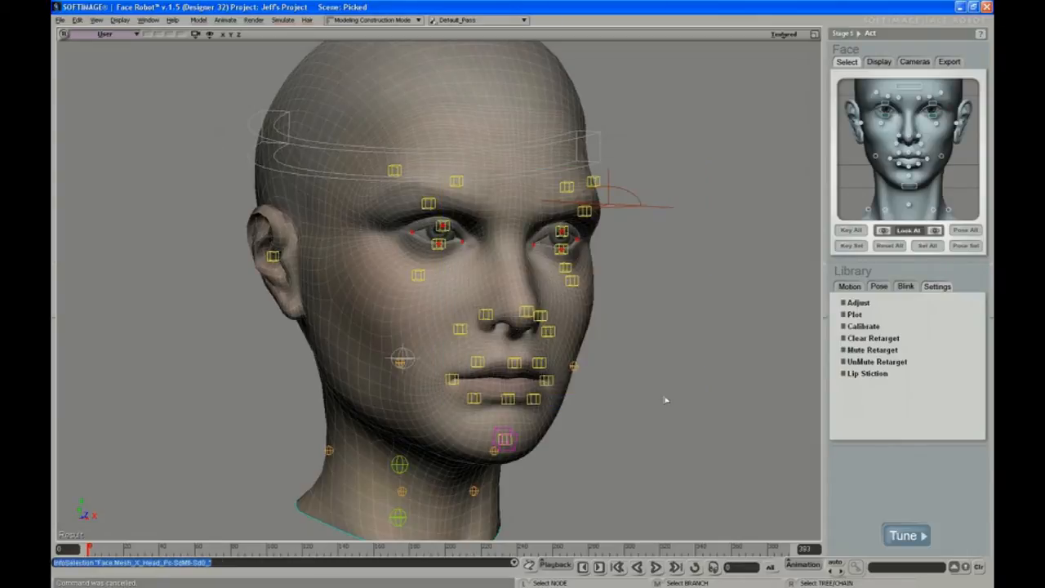
Clear the selection of the head mesh and bring the head into profile view.
drag(647, 393, 648, 394)
key(s)
right_drag(576, 334, 605, 354)
key(s)
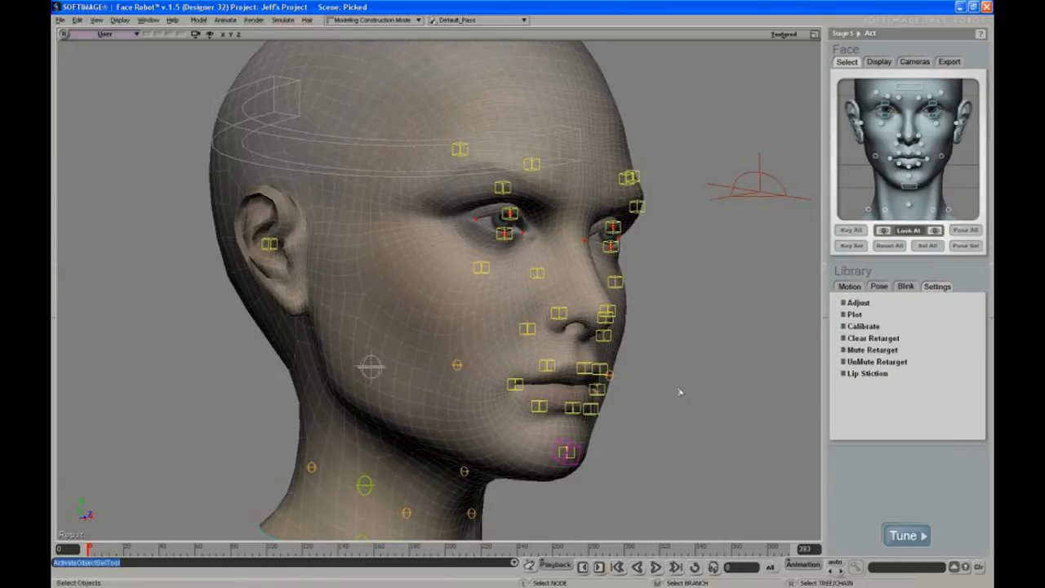
right_drag(653, 349, 632, 354)
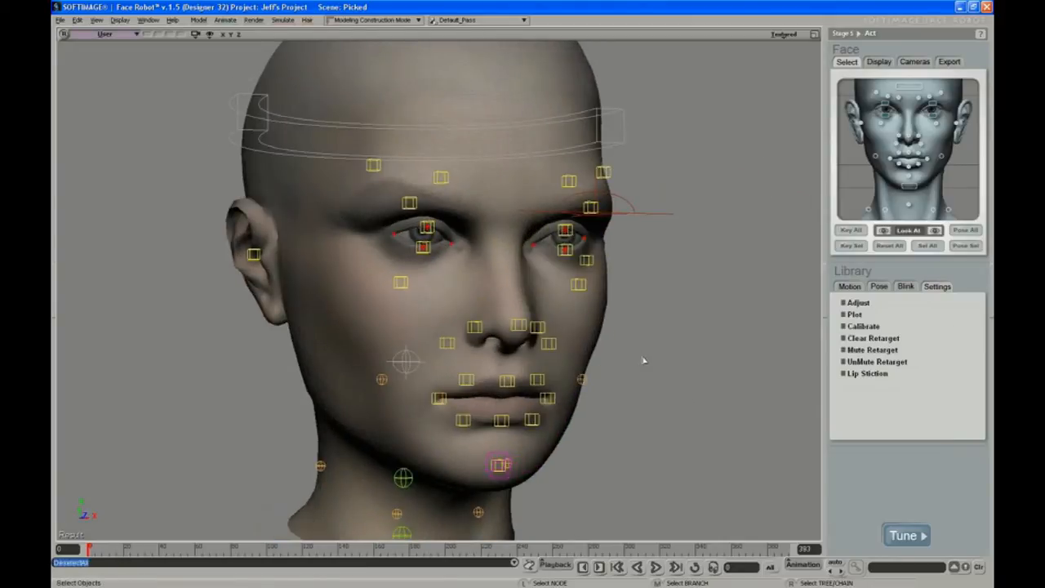
right_drag(643, 360, 662, 455)
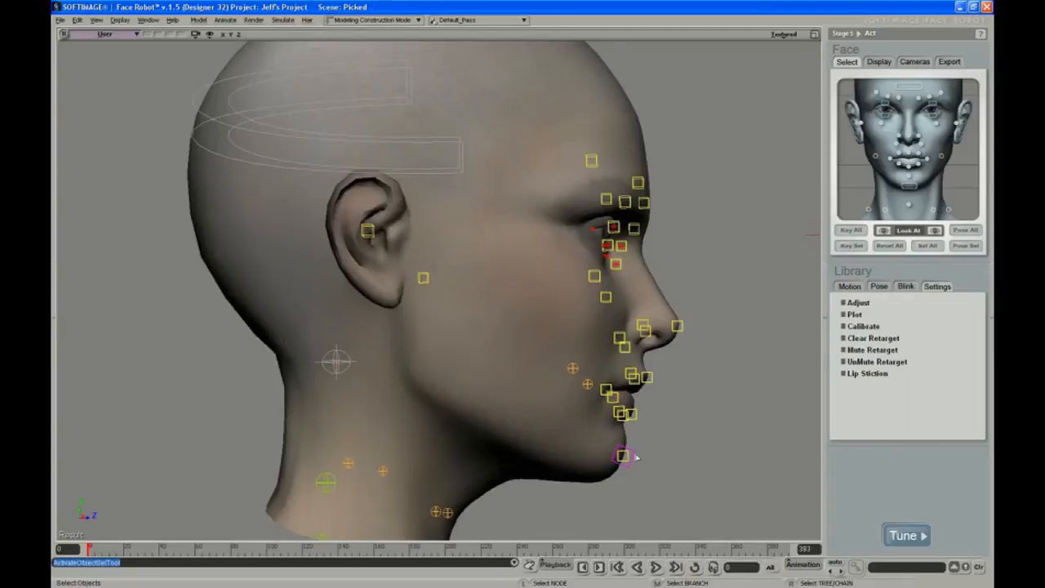
Test opening the jaw by moving the jaw control at the chin down and back, and deselect it.
click(627, 455)
key(v)
mouse_move(660, 398)
mouse_down()
mouse_move(663, 436)
mouse_move(652, 408)
mouse_up()
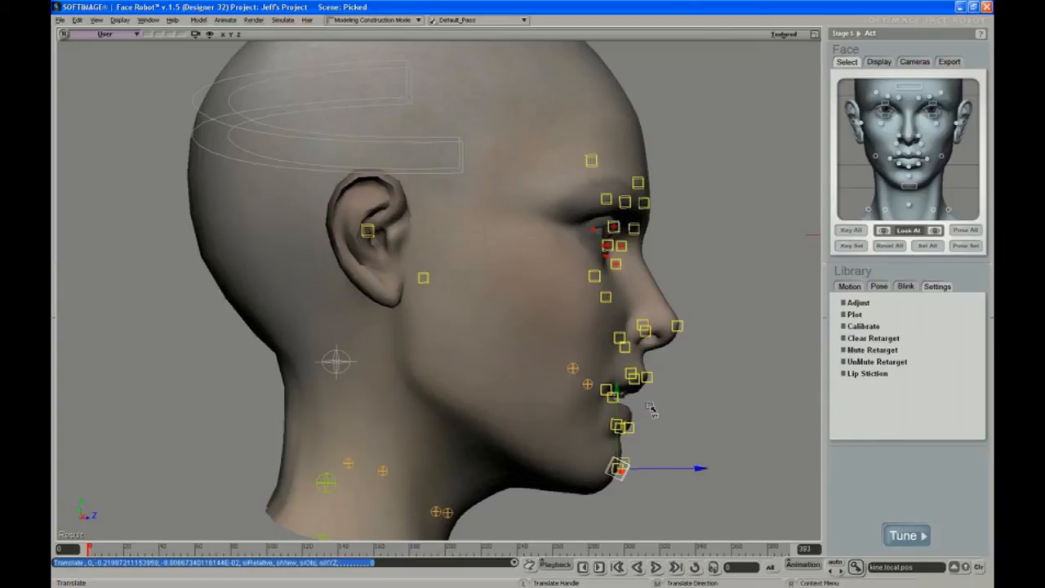
key(s)
right_drag(679, 397, 627, 380)
key(space)
click(662, 387)
key(s)
key(space)
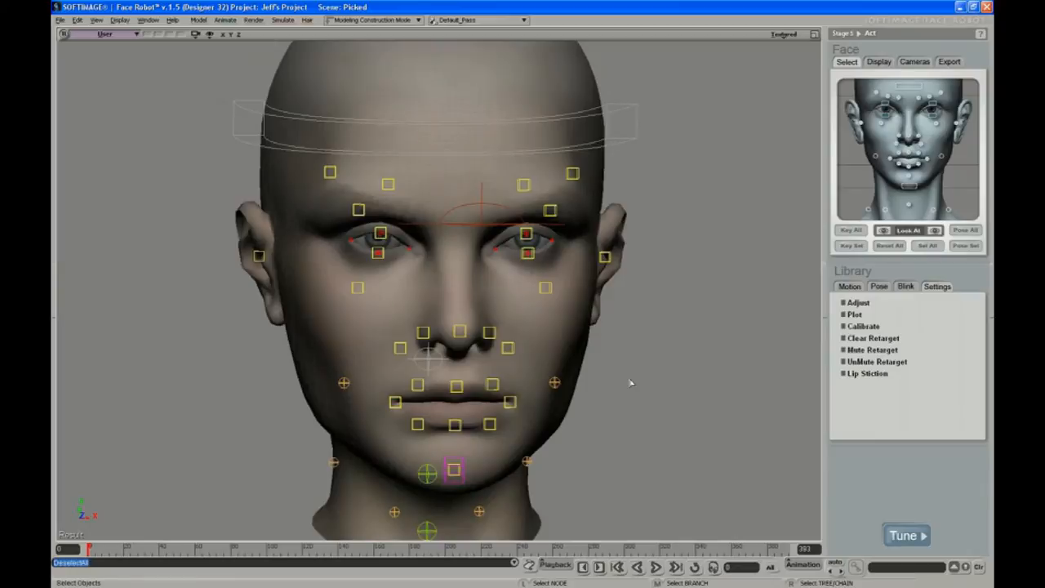
Test moving the inner eyebrow control above the character's left eye, undo the move, and clear the selection.
key(s)
middle_drag(574, 367, 558, 322)
drag(491, 332, 546, 328)
right_drag(546, 329, 500, 323)
key(space)
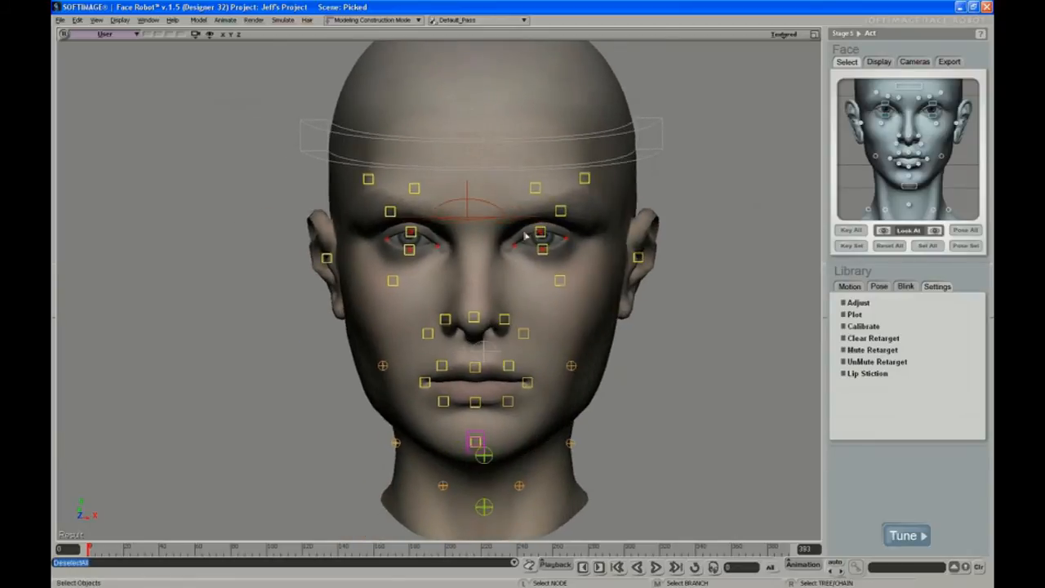
click(535, 189)
key(v)
drag(537, 189, 510, 197)
key(ctrl+z)
key(space)
click(511, 219)
key(v)
drag(472, 235, 472, 159)
key(space)
drag(699, 403, 699, 404)
key(s)
middle_drag(490, 311, 434, 299)
right_drag(433, 298, 438, 308)
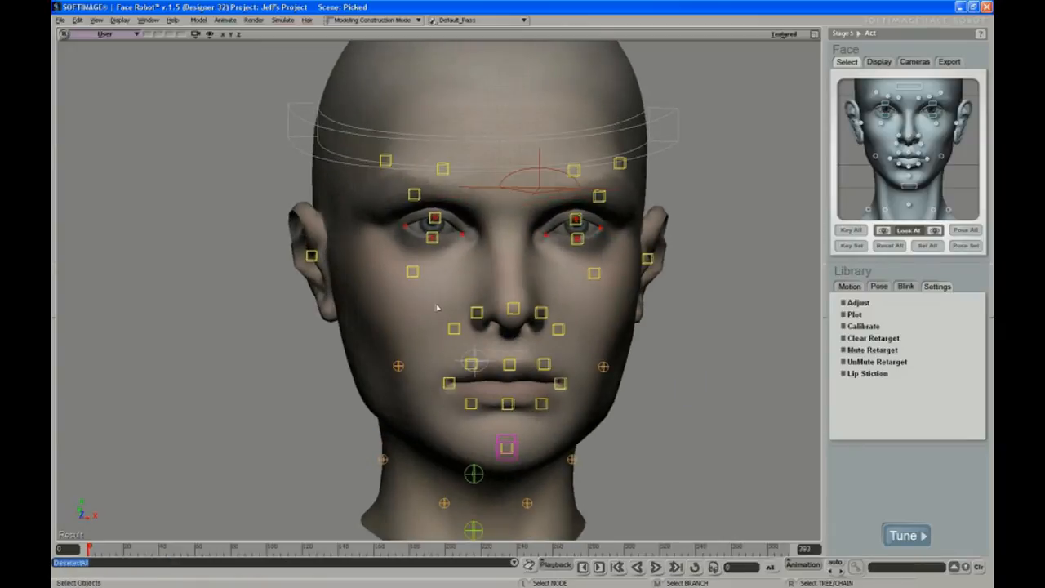
right_drag(515, 289, 473, 329)
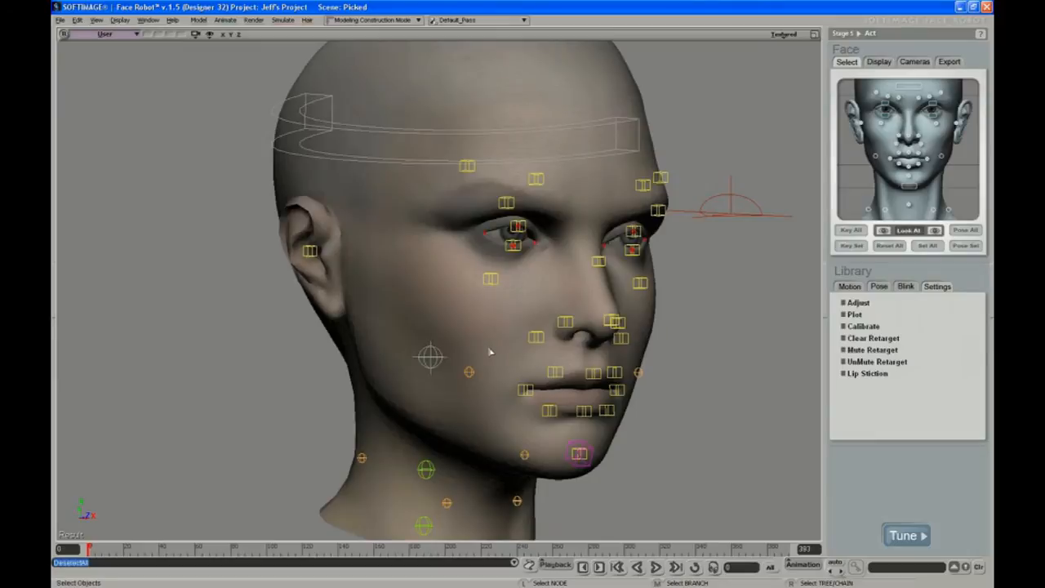
right_drag(489, 352, 496, 292)
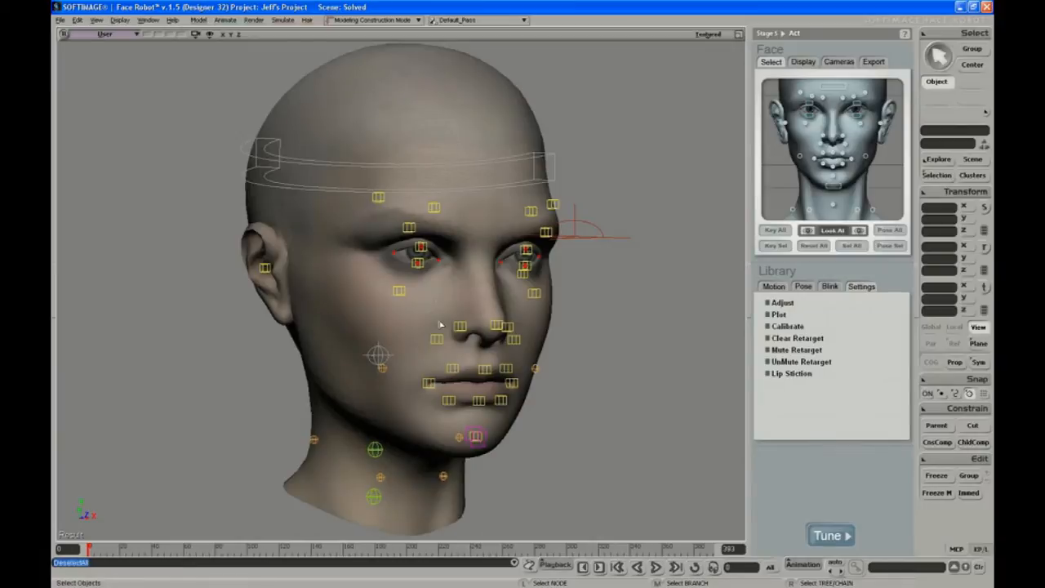
Save the scene as Solved.scn.
click(59, 19)
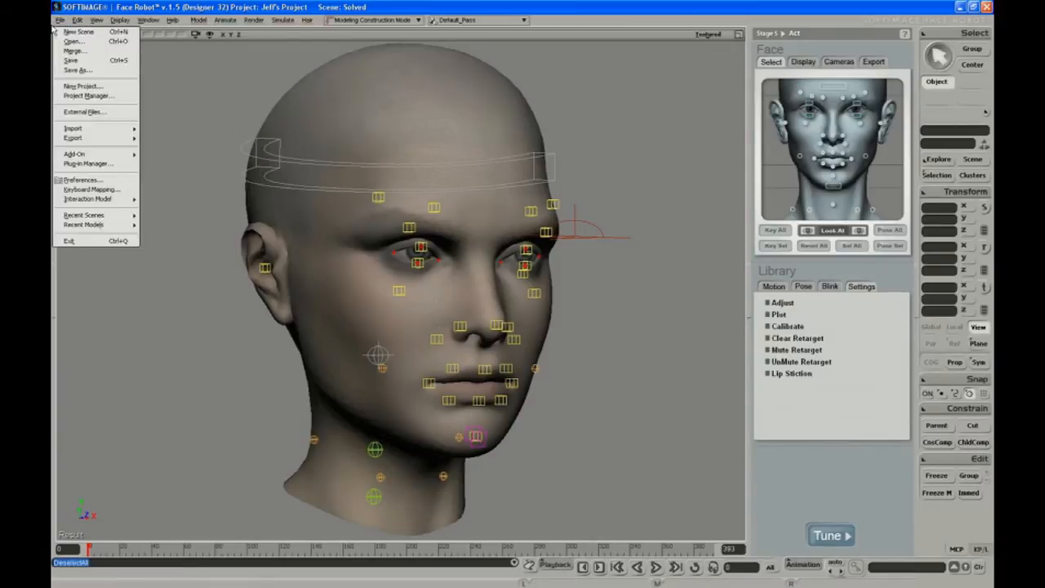
click(75, 69)
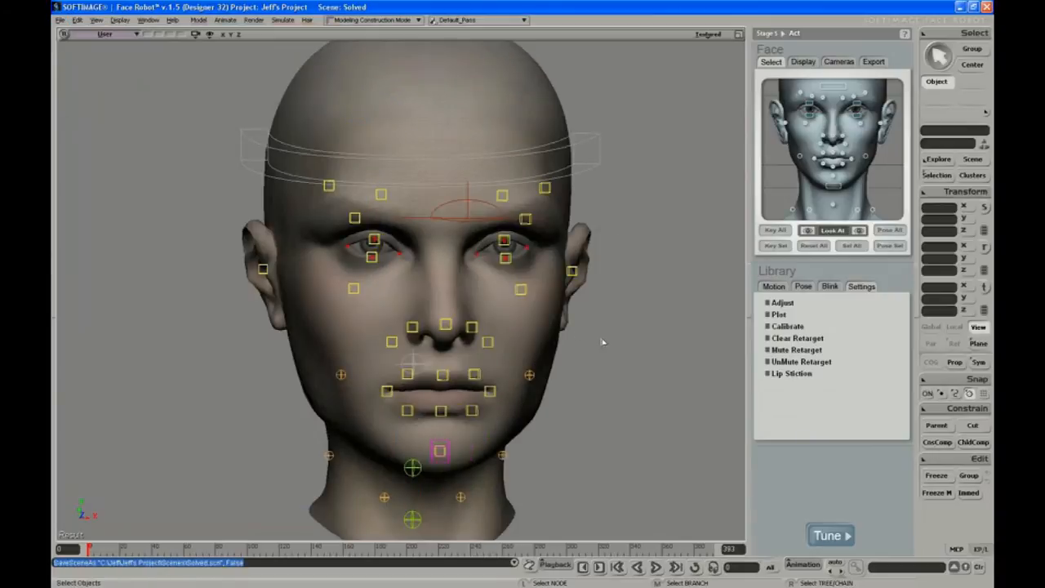
Select the jaw control at the tip of the chin and view the head in left profile.
key(s)
middle_drag(536, 289, 550, 313)
right_drag(551, 313, 511, 319)
key(s)
key(space)
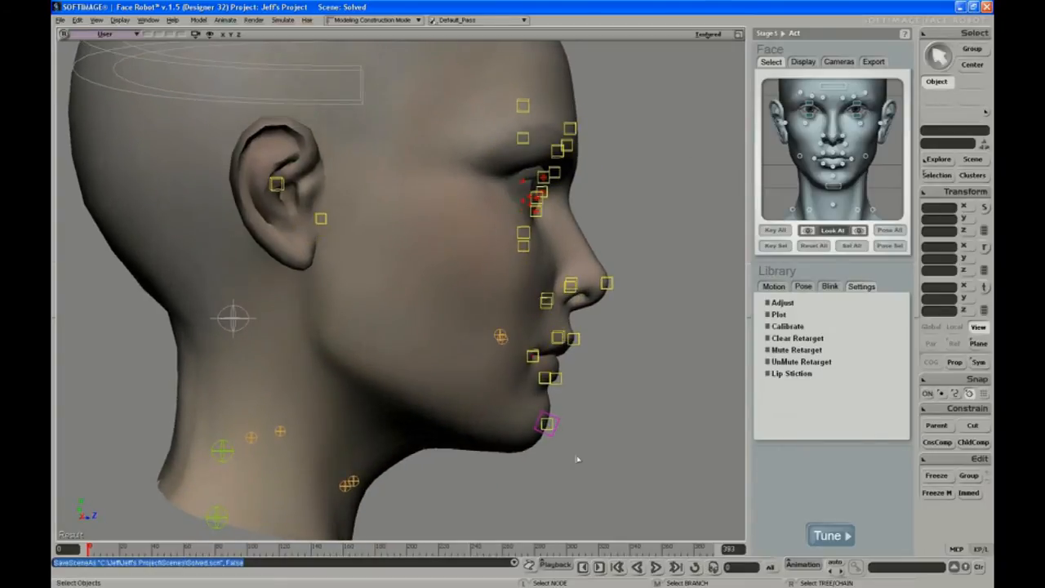
click(555, 426)
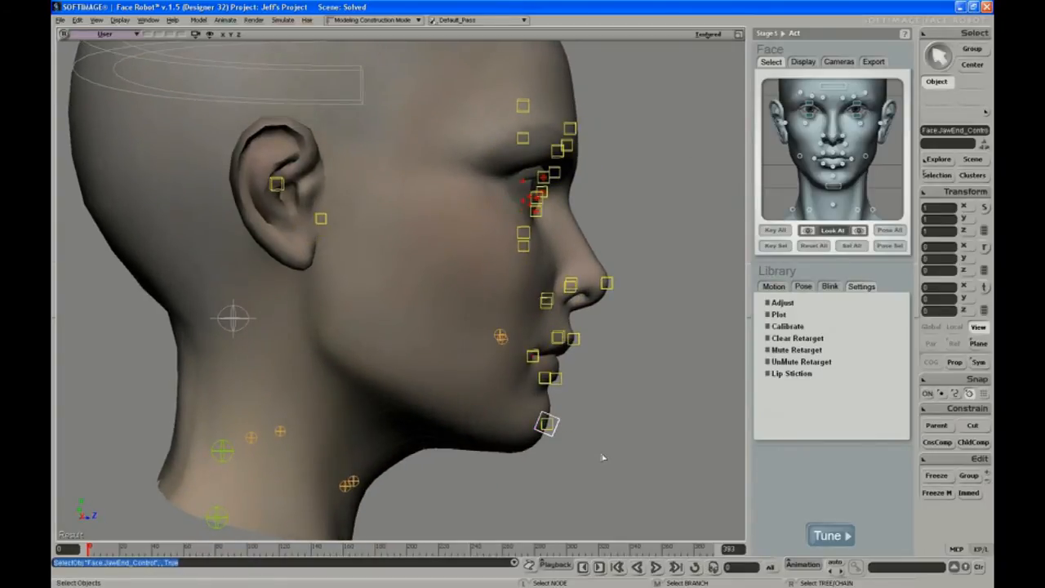
key(s)
right_drag(602, 351, 452, 362)
key(s)
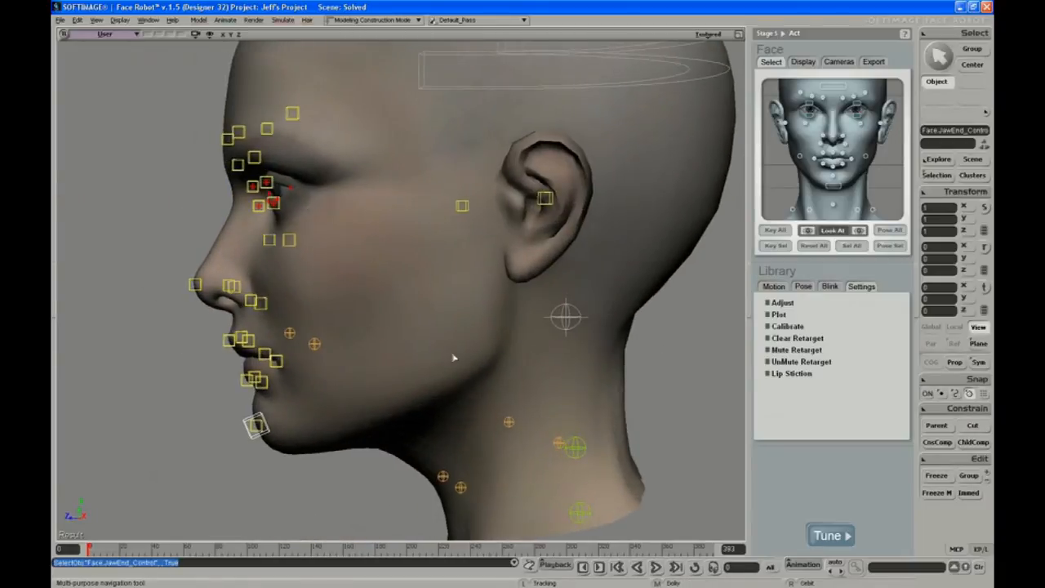
Test the jaw opening by moving the selected jaw control down and back, and reset its transforms.
key(v)
mouse_move(213, 378)
mouse_down()
mouse_move(227, 410)
mouse_move(206, 382)
mouse_move(250, 418)
mouse_move(238, 424)
mouse_move(223, 398)
mouse_move(240, 417)
mouse_move(230, 416)
mouse_move(235, 395)
mouse_move(222, 392)
mouse_up()
key(ctrl+shift+r)
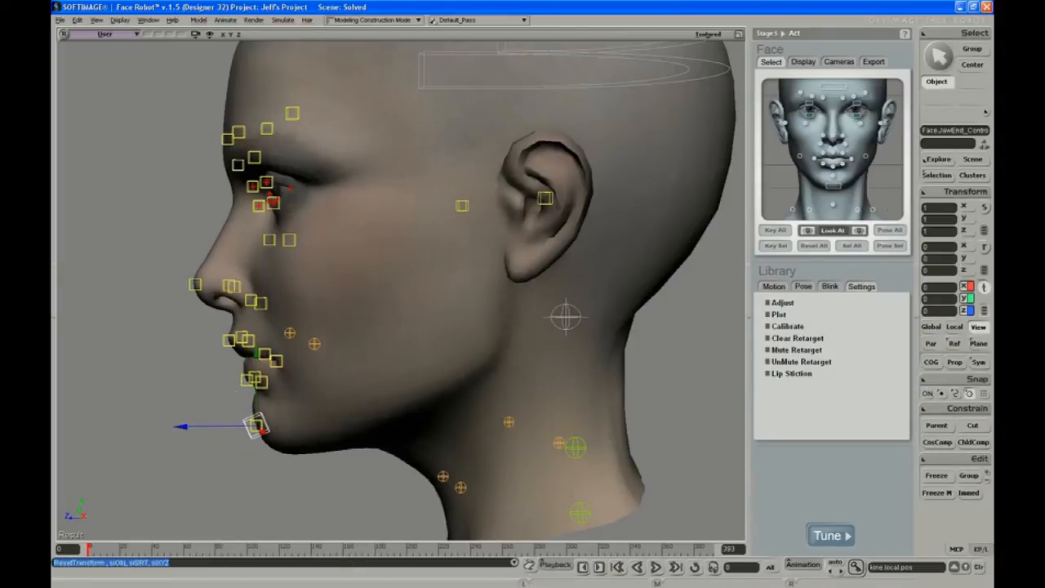
Switch to the Tune stage and open the jaw's Fattening options.
click(830, 535)
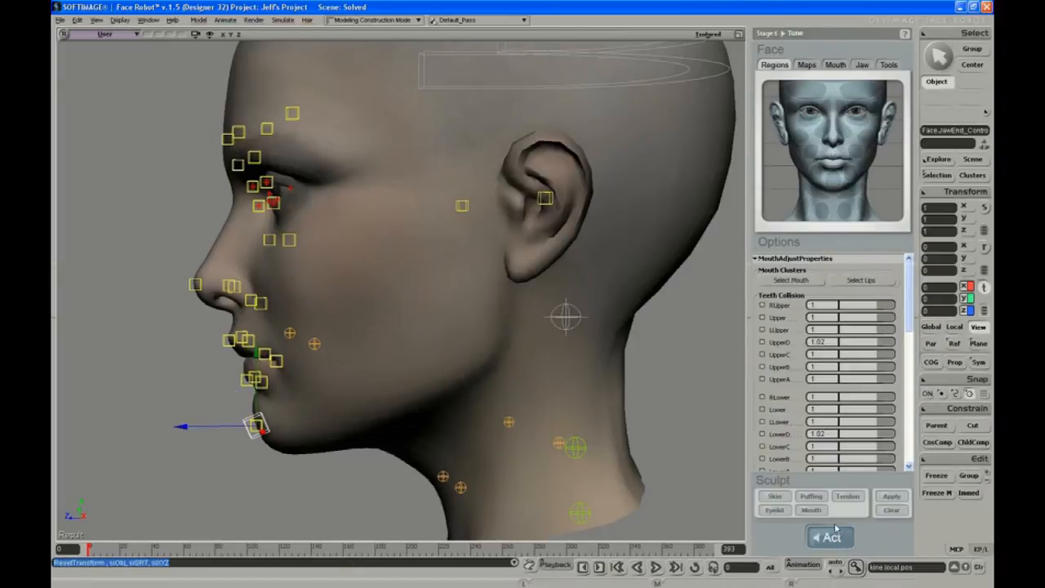
click(863, 67)
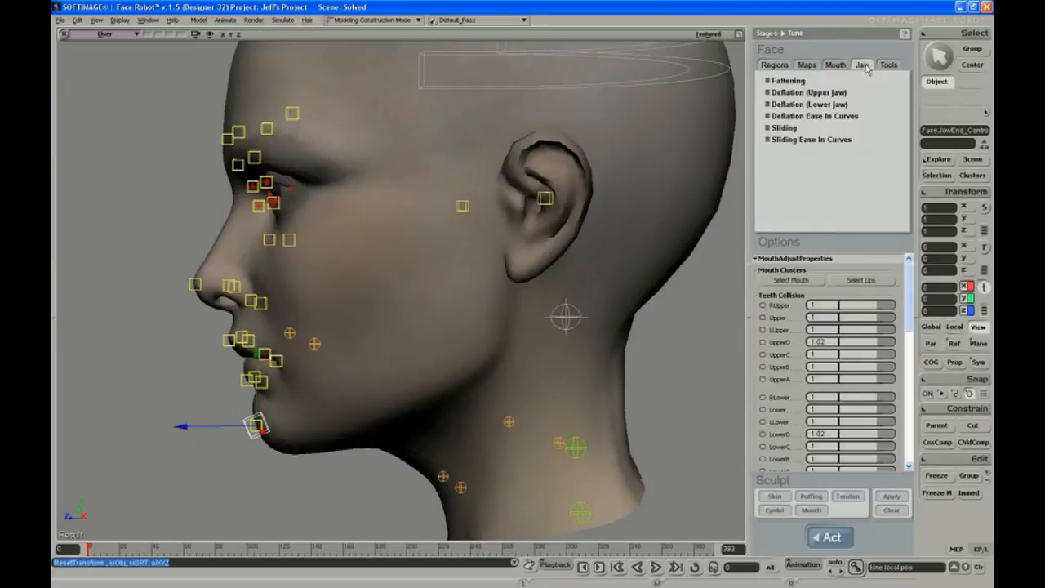
click(782, 82)
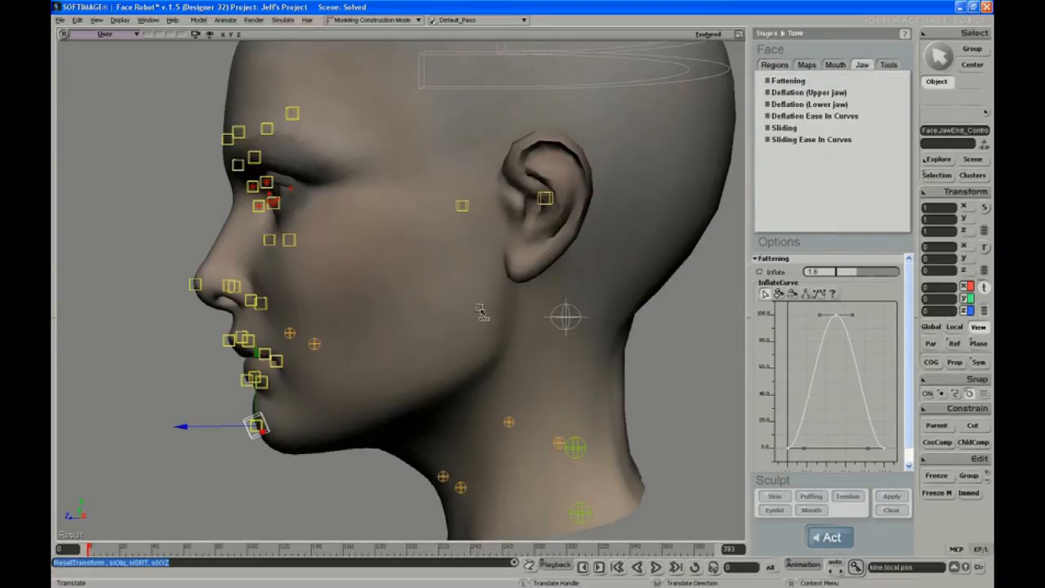
With the jaw pulled open, set the Fattening Inflate value to 1.171, and reset the jaw control's transforms.
drag(208, 381, 230, 409)
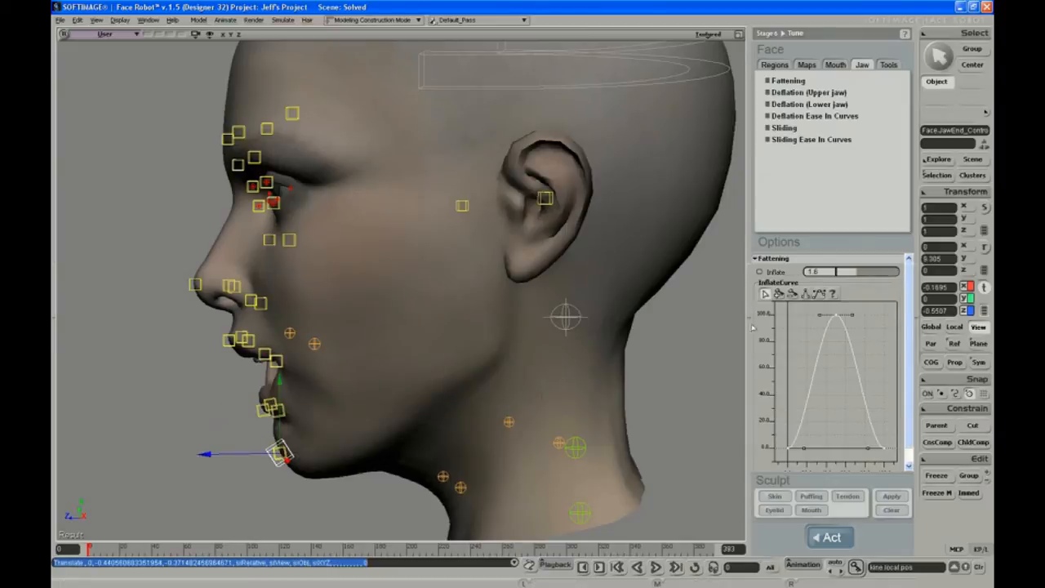
mouse_move(862, 278)
mouse_down()
mouse_move(898, 273)
mouse_move(854, 284)
mouse_up()
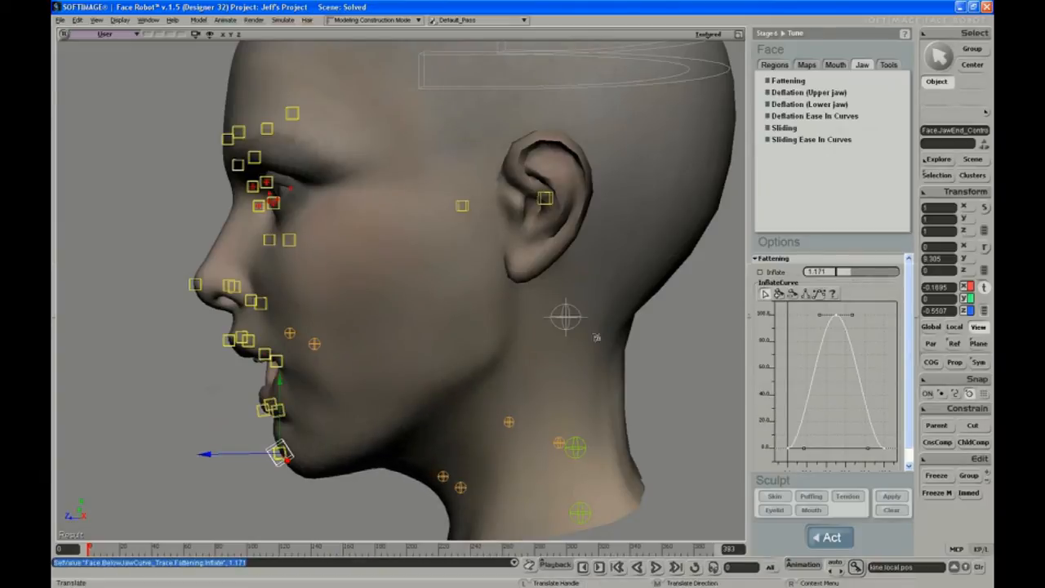
drag(224, 403, 204, 378)
key(ctrl+shift+r)
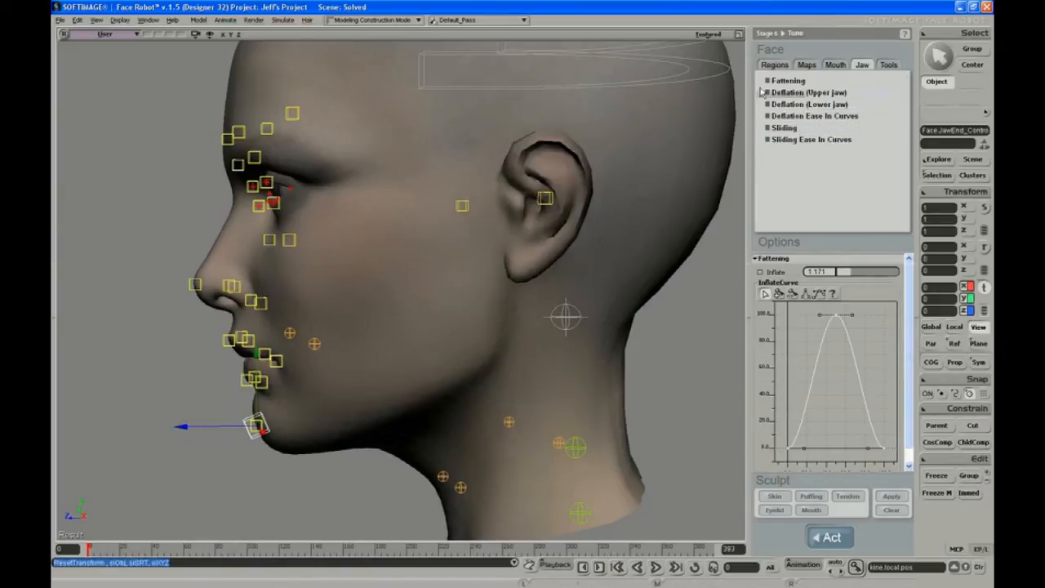
Open the mouth by moving the jaw control down and back, to about -0.119 in X and -0.465 in Z.
key(s)
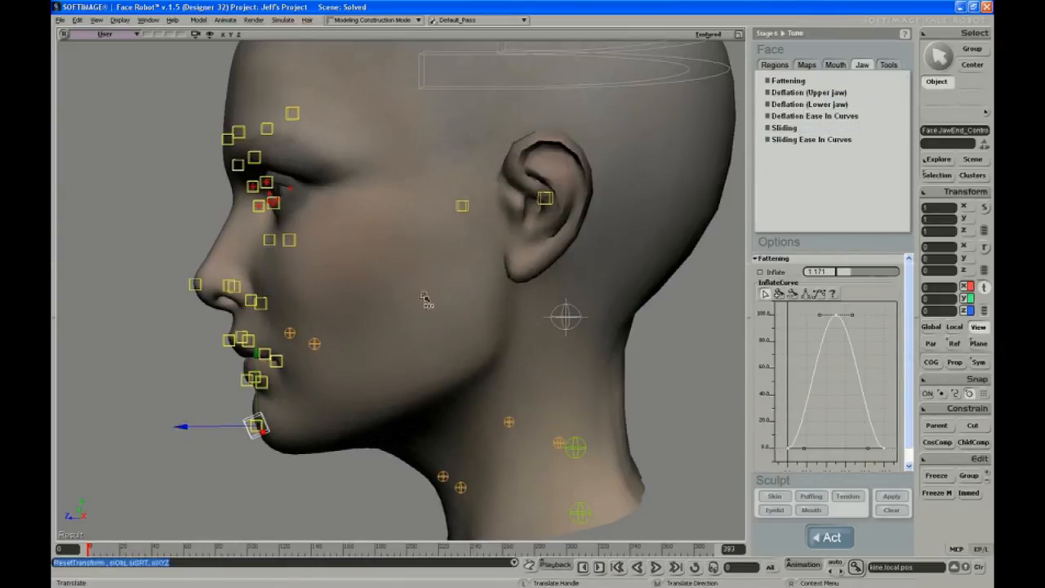
right_drag(408, 310, 469, 307)
key(space)
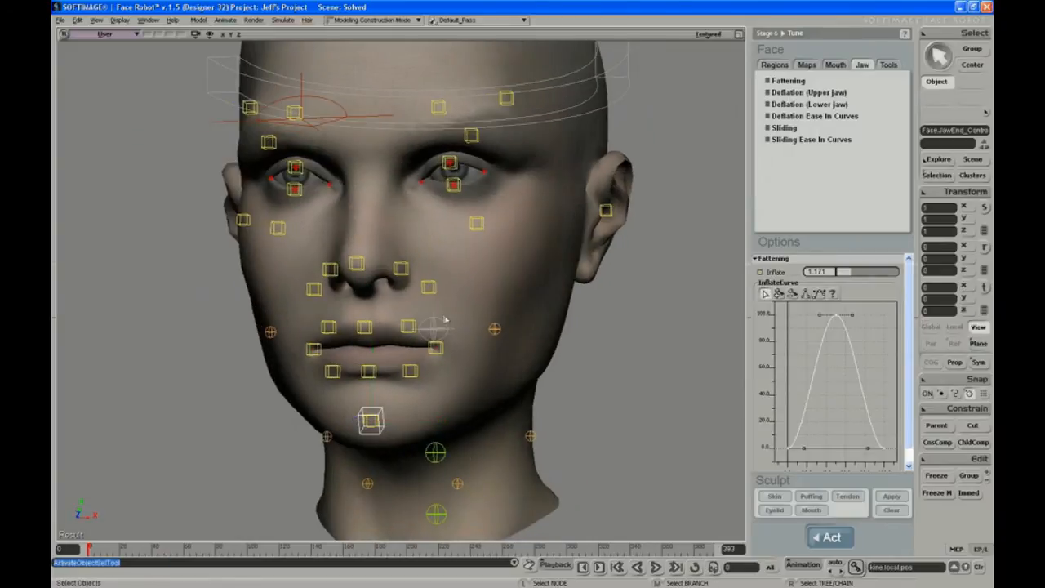
key(s)
middle_drag(443, 319, 411, 361)
drag(411, 361, 419, 331)
right_drag(419, 332, 425, 325)
middle_drag(425, 326, 422, 433)
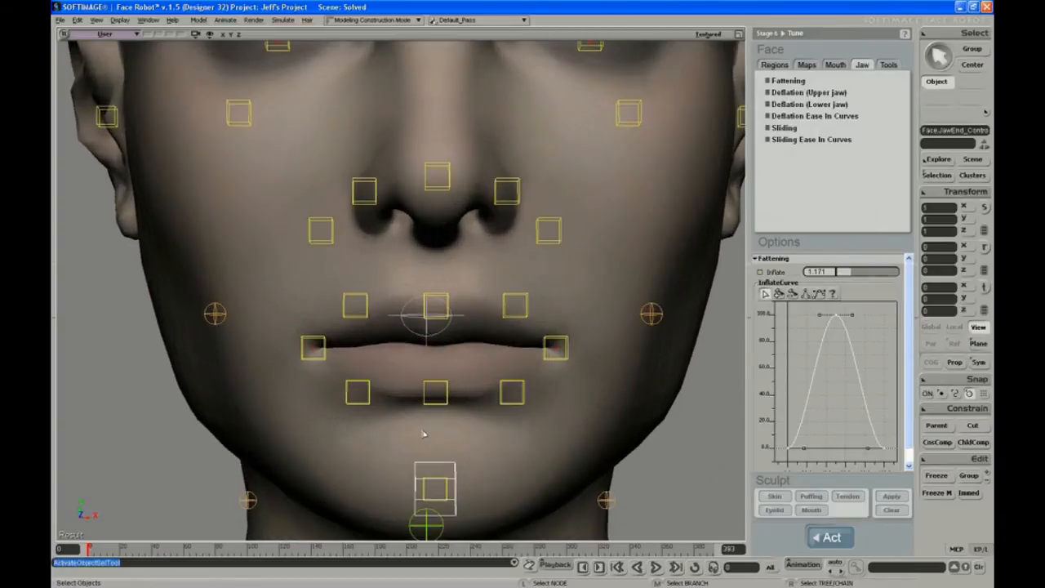
key(v)
key(s)
right_drag(457, 446, 520, 411)
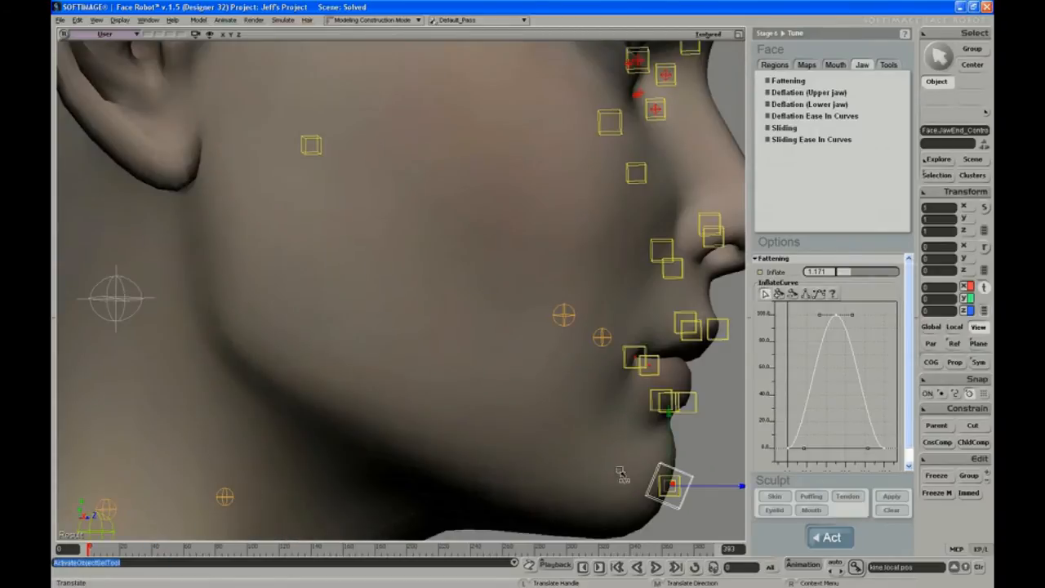
drag(679, 472, 672, 484)
drag(671, 490, 672, 494)
Select both mouth corner controls and lower them together to about -0.095 in Y.
key(s)
right_drag(646, 422, 599, 423)
key(space)
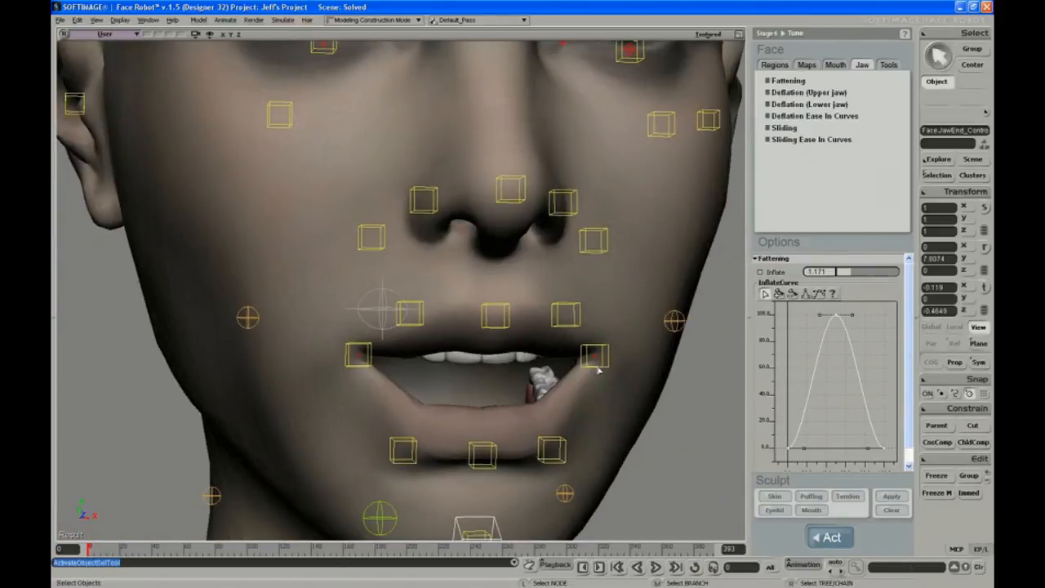
click(597, 365)
ctrl+click(366, 359)
key(v)
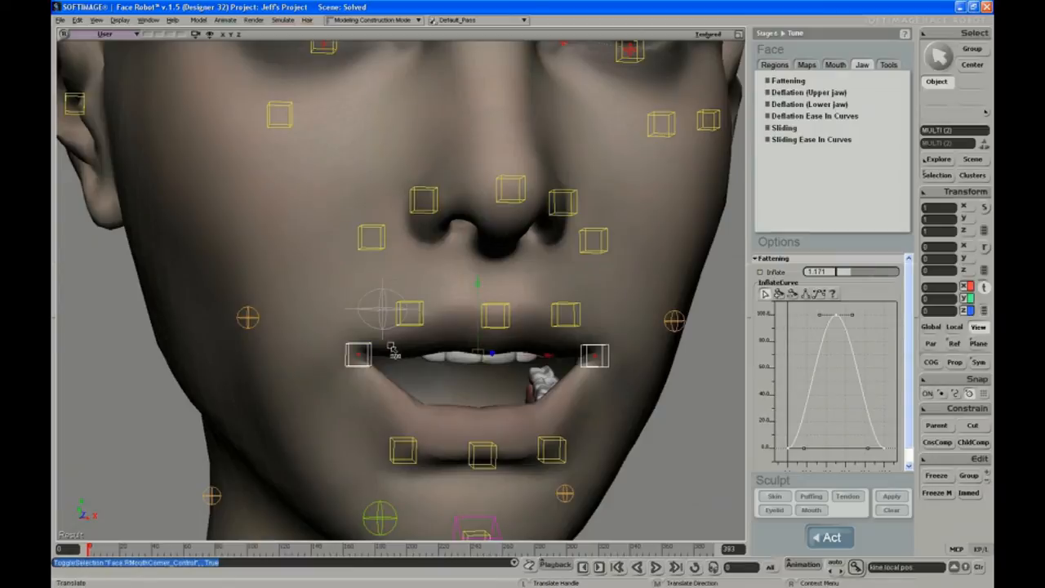
drag(479, 289, 479, 300)
scroll(465, 372, up, 3)
key(s)
drag(466, 372, 424, 303)
mouse_move(425, 304)
right_down()
mouse_move(412, 315)
mouse_move(416, 305)
right_up()
middle_drag(416, 305, 404, 349)
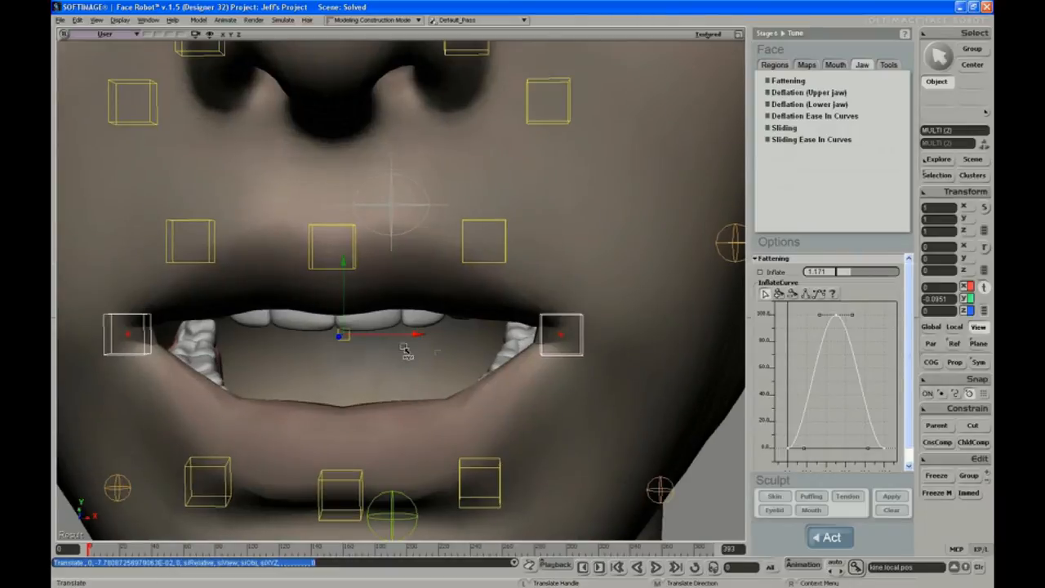
Examine the open mouth's corners and the inner lip edges up close, with both corner controls lowered.
key(s)
middle_drag(549, 336, 509, 349)
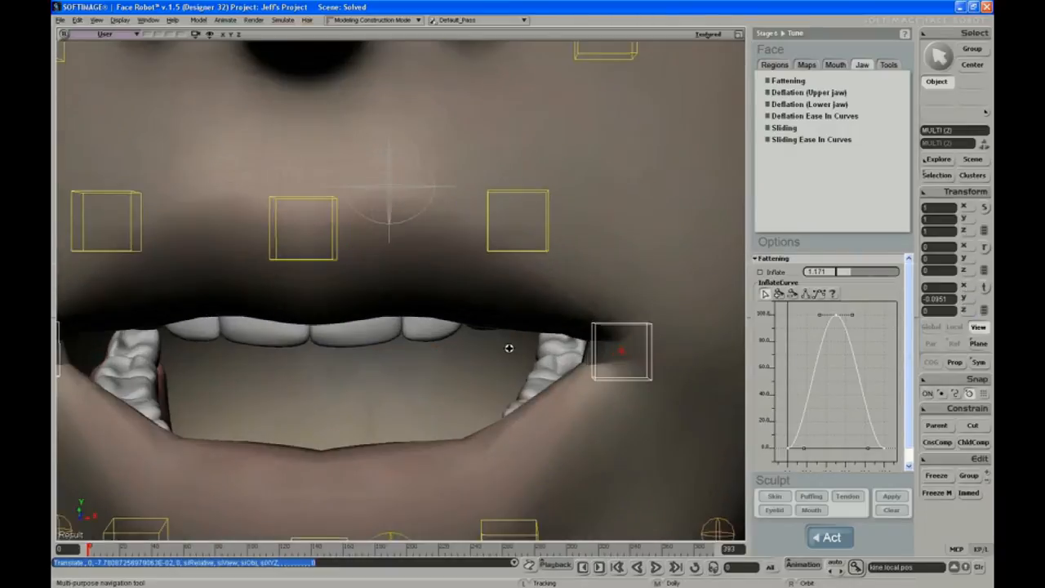
drag(509, 348, 466, 316)
middle_drag(466, 315, 444, 399)
right_drag(443, 399, 504, 350)
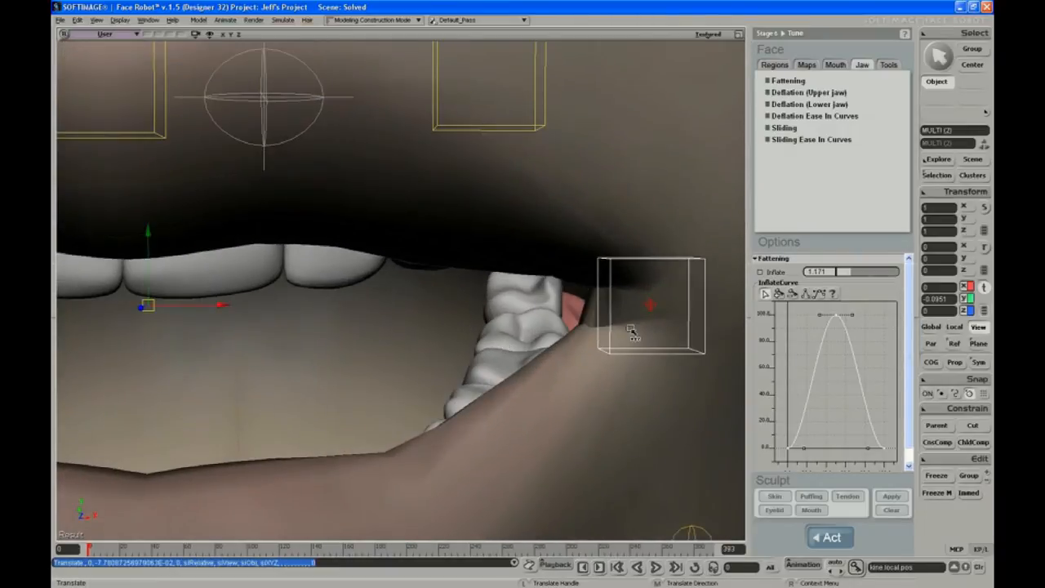
key(s)
middle_drag(623, 310, 590, 203)
key(s)
middle_drag(569, 316, 499, 361)
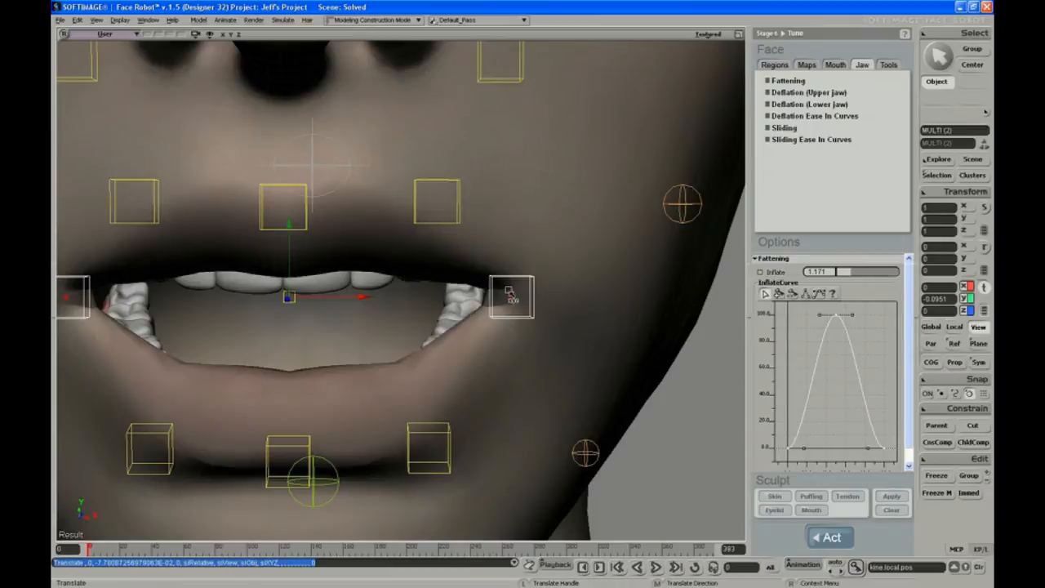
key(s)
middle_drag(435, 320, 365, 305)
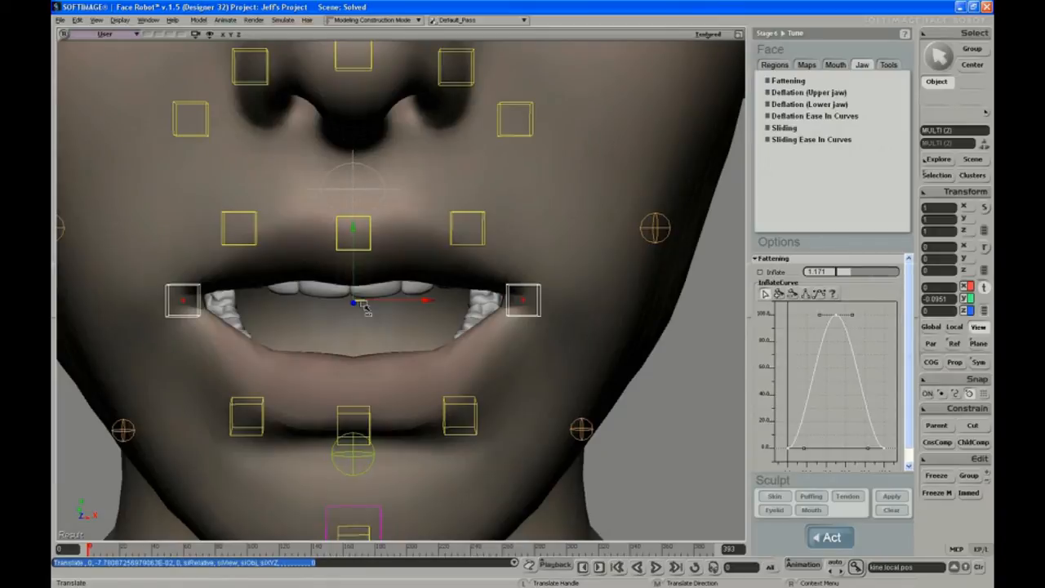
key(s)
middle_drag(365, 308, 438, 376)
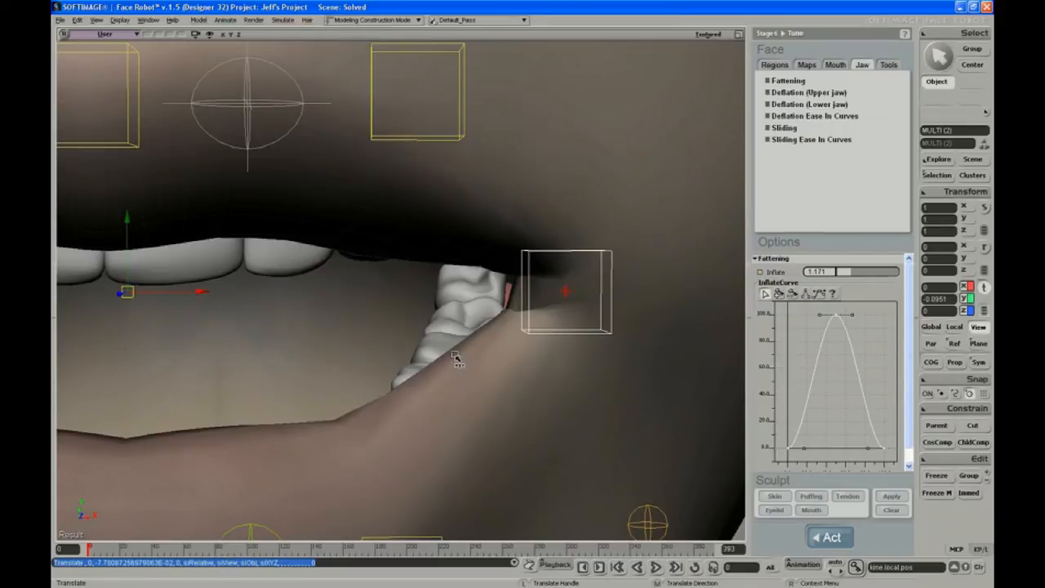
key(s)
middle_drag(465, 345, 359, 332)
right_drag(359, 332, 369, 295)
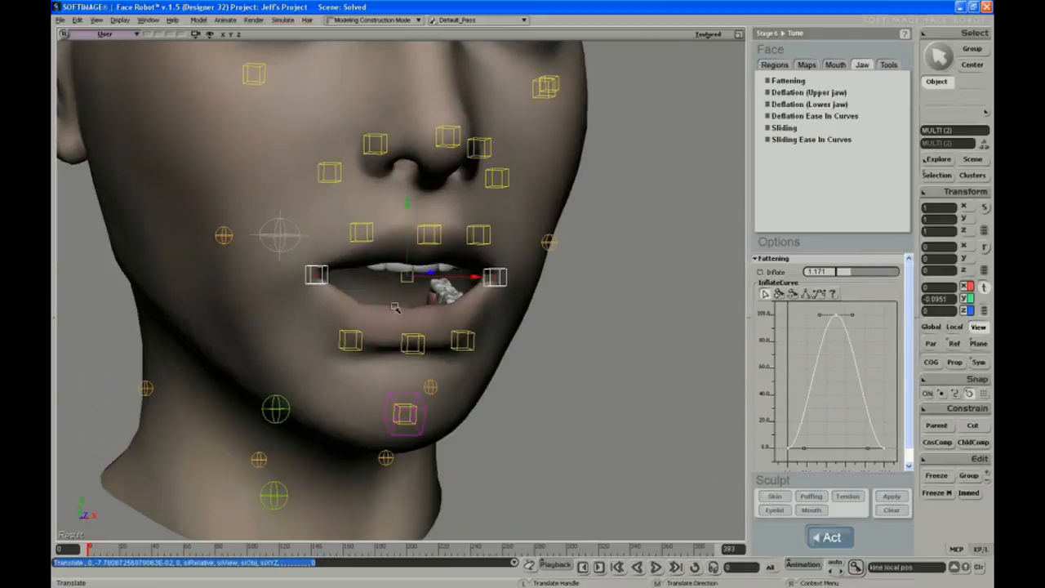
Reset all facial controls to the neutral pose with Reset All.
key(s)
middle_drag(397, 266, 359, 268)
drag(360, 268, 400, 283)
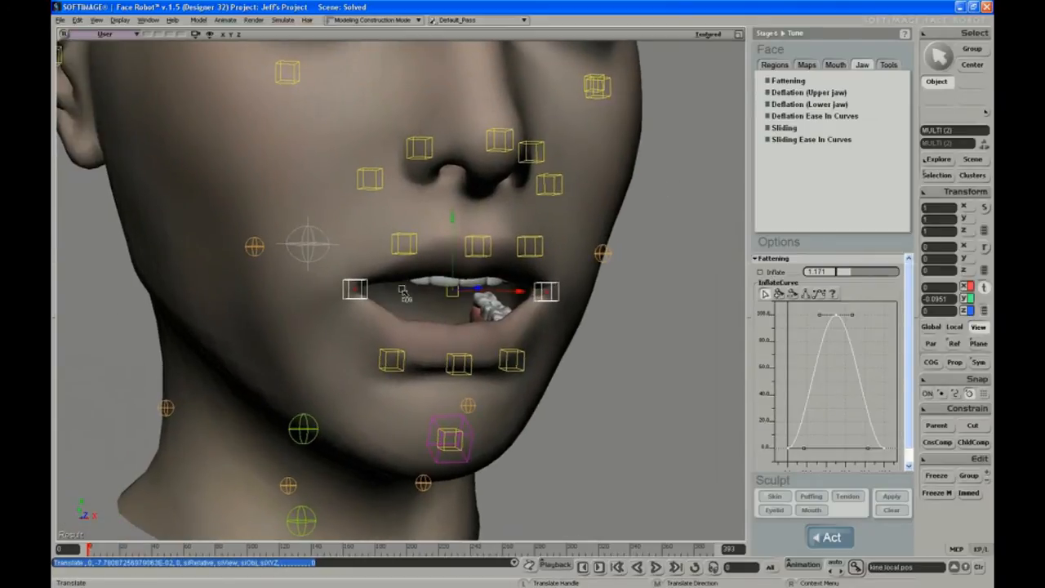
right_click(458, 292)
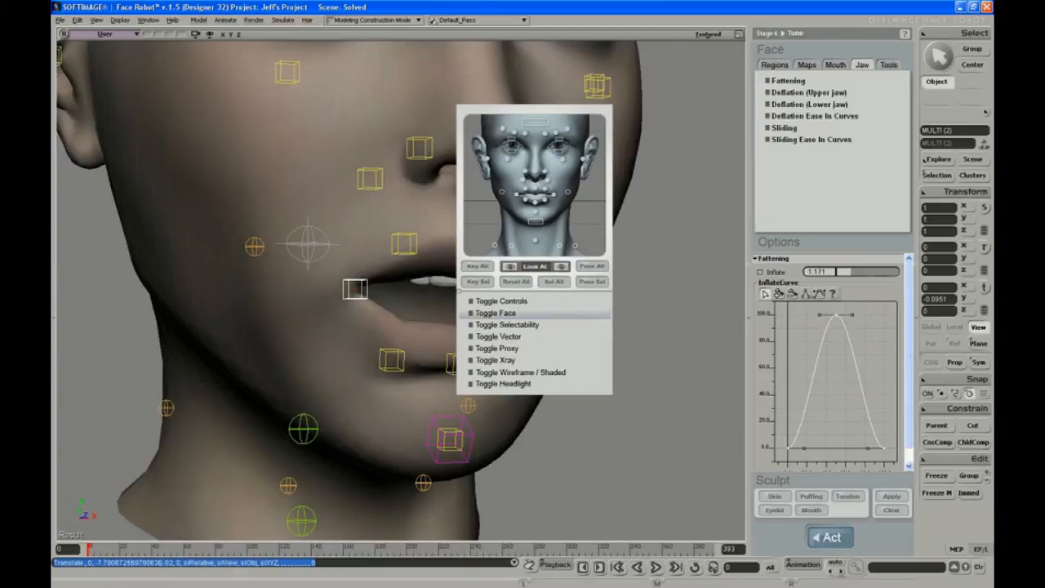
click(515, 285)
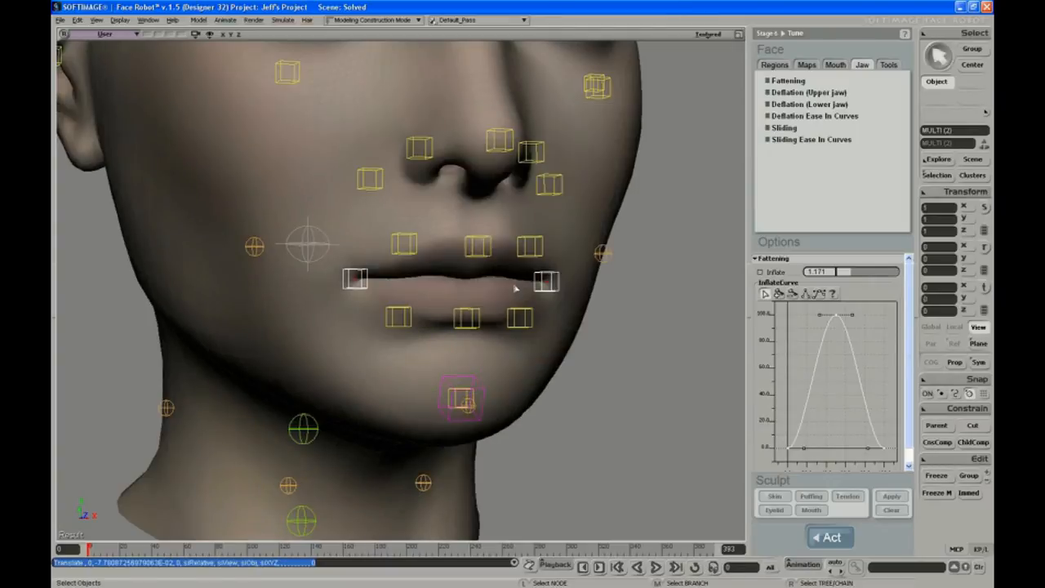
Open the Tune Mouth options and select the mouth region cluster on the head mesh.
key(s)
mouse_move(500, 283)
right_down()
mouse_move(482, 286)
mouse_move(499, 298)
mouse_move(476, 282)
mouse_move(486, 284)
right_up()
key(s)
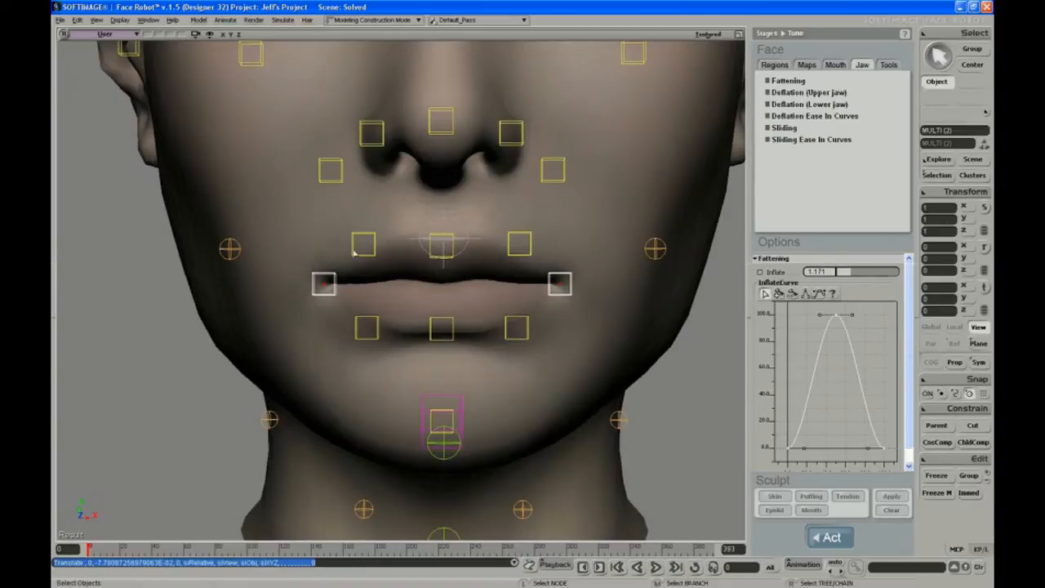
click(838, 66)
click(808, 82)
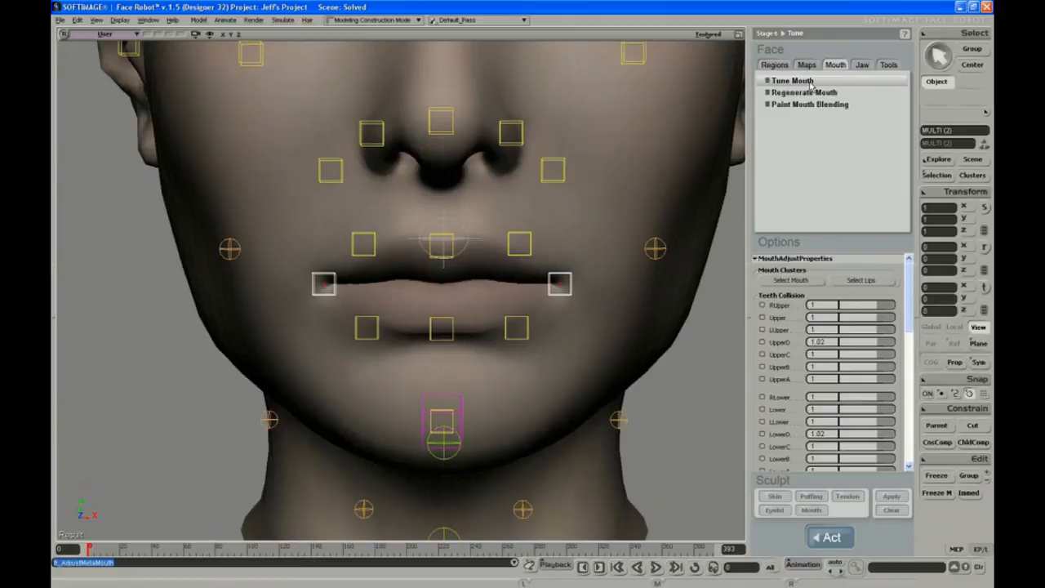
drag(909, 295, 908, 260)
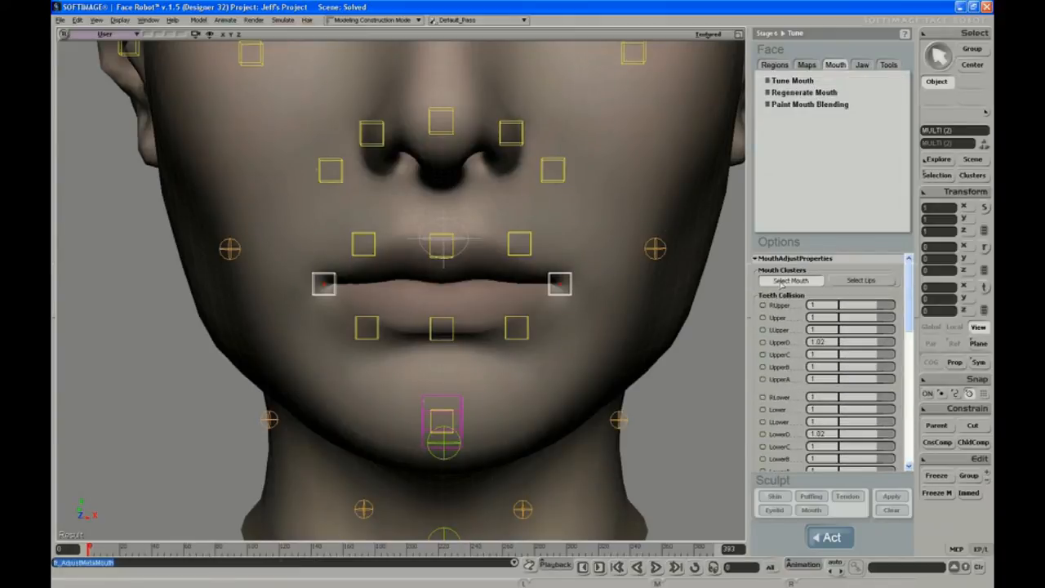
click(784, 280)
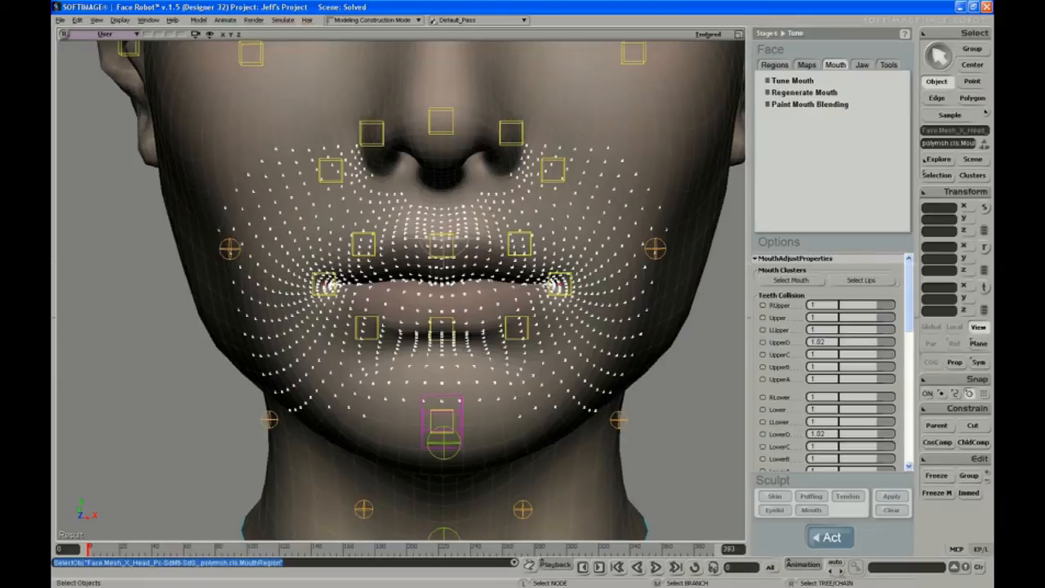
Paint the mouth blending weights upward around the nostrils, under the nose and over the upper cheeks, adjusting the brush size as needed.
click(812, 105)
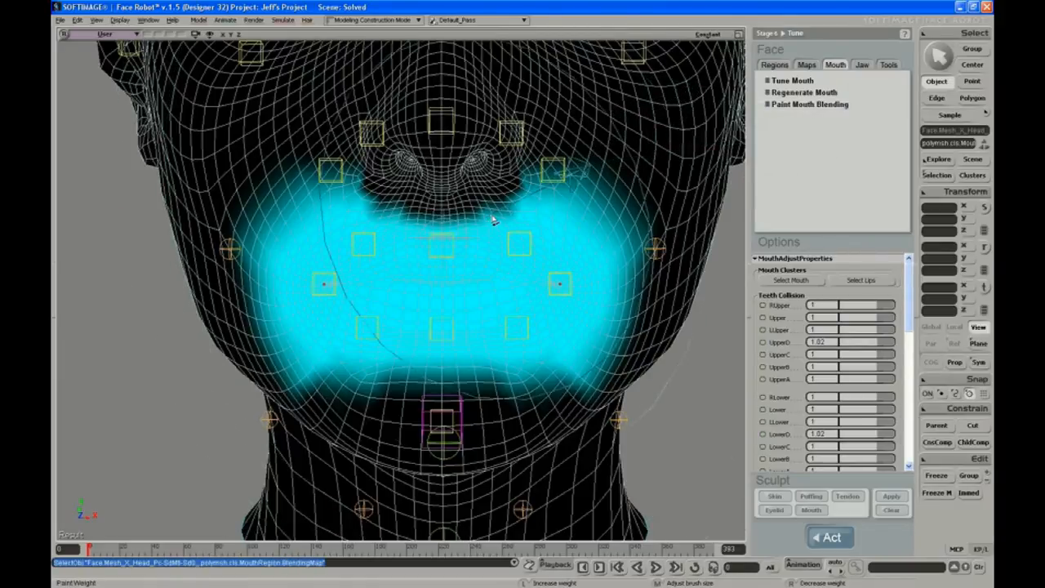
middle_drag(493, 221, 503, 226)
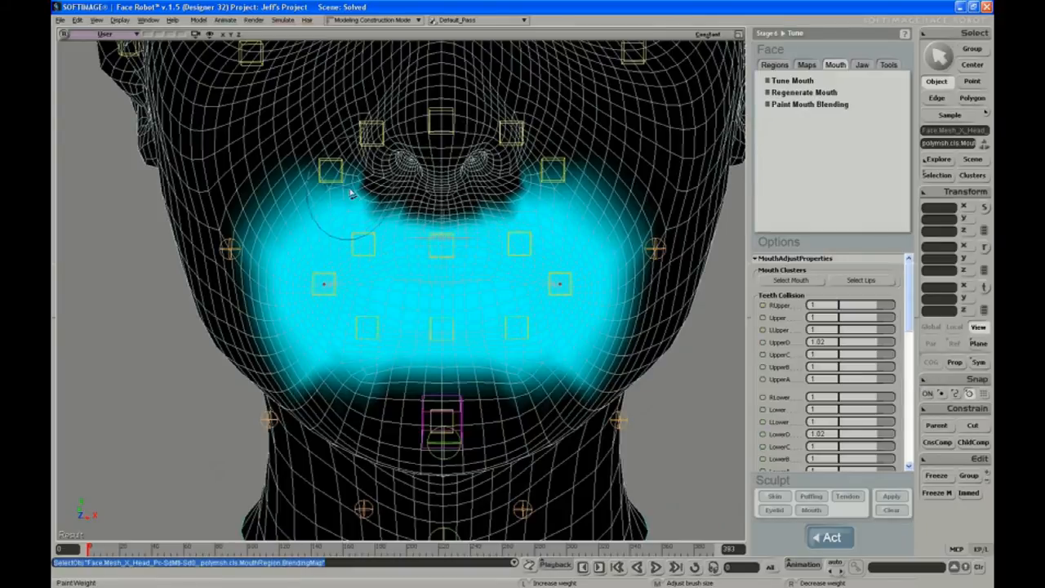
mouse_move(354, 206)
mouse_down()
mouse_move(448, 226)
mouse_move(541, 191)
mouse_move(410, 209)
mouse_move(549, 207)
mouse_move(322, 178)
mouse_up()
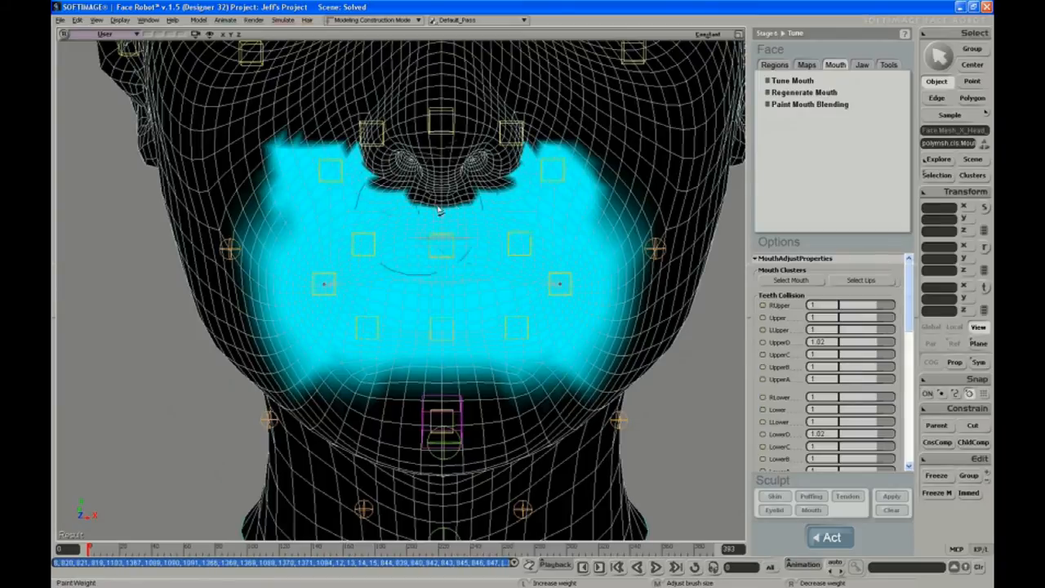
middle_drag(427, 197, 389, 190)
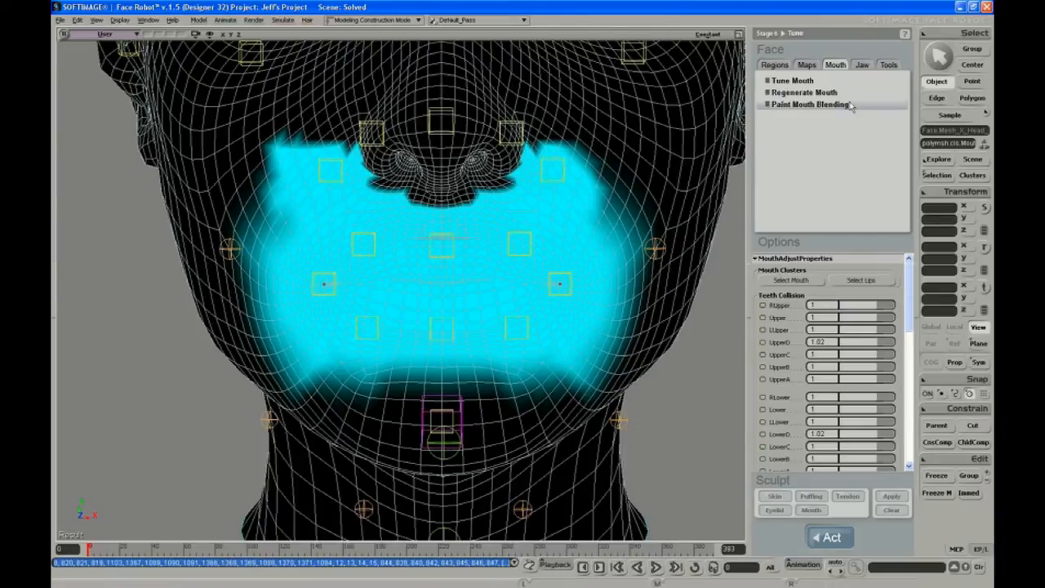
Leave weight painting by selecting the mouth cluster again, and set the viewport display mode to Textured.
click(786, 279)
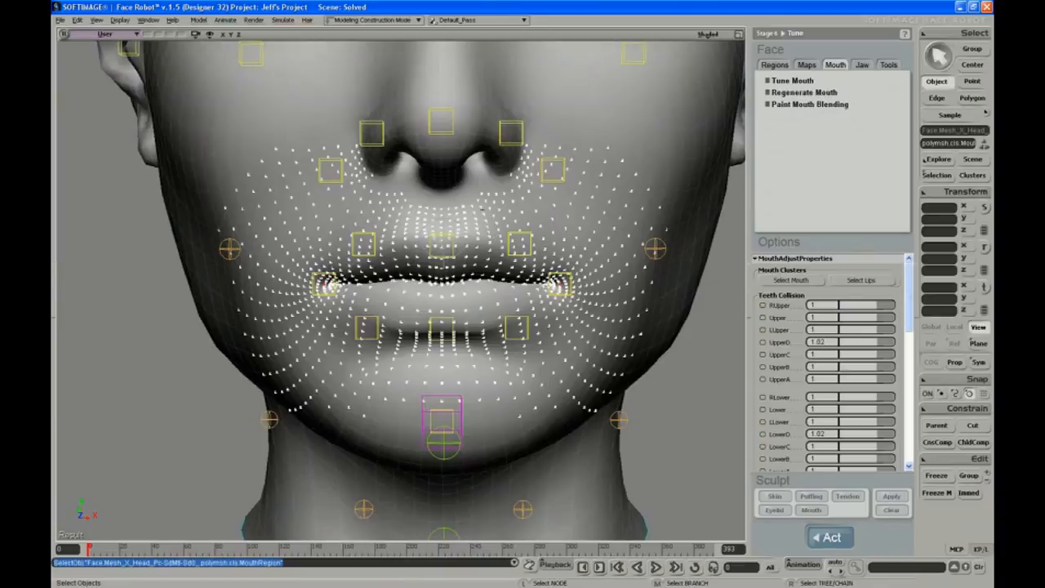
scroll(481, 236, up, 5)
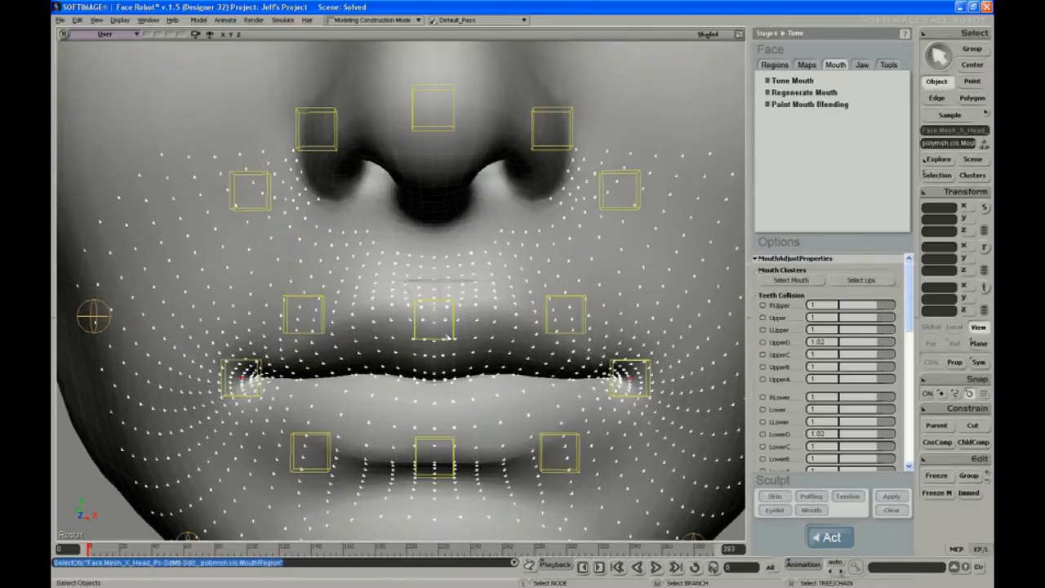
key(s)
right_drag(446, 331, 459, 331)
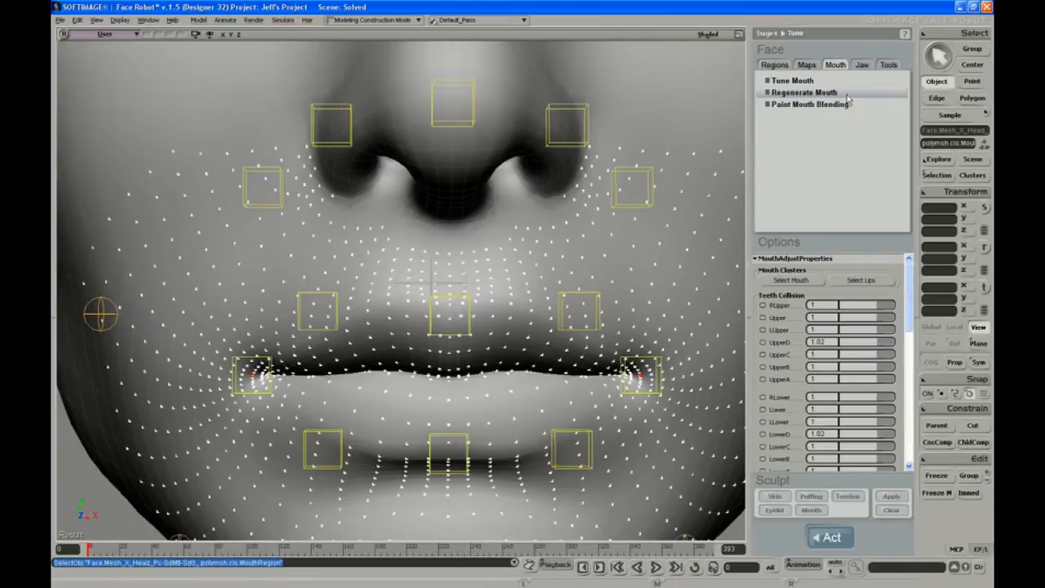
key(s)
right_drag(492, 281, 490, 284)
key(s)
middle_drag(459, 270, 448, 280)
right_drag(448, 280, 448, 280)
click(720, 37)
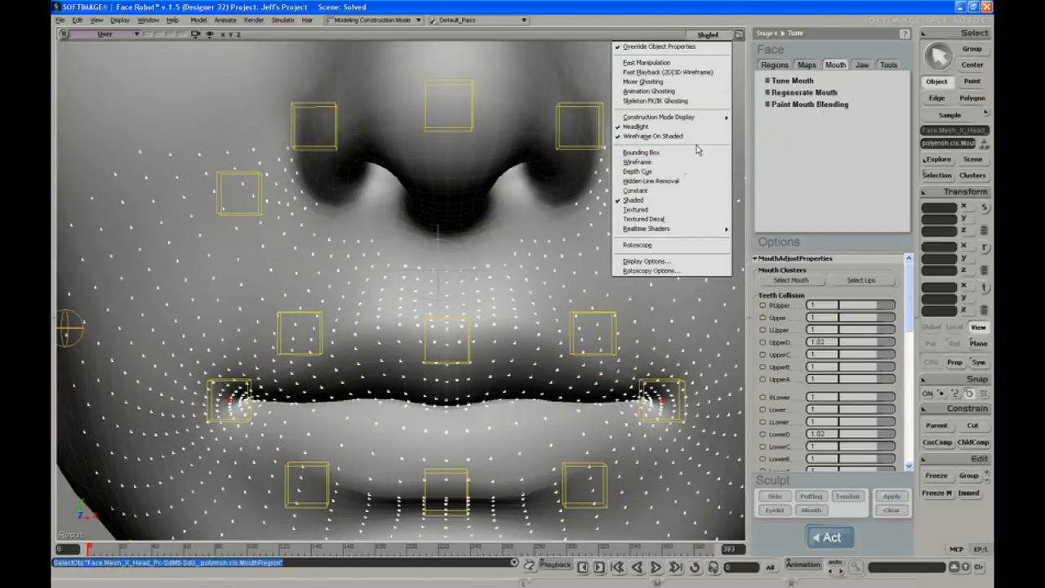
click(684, 209)
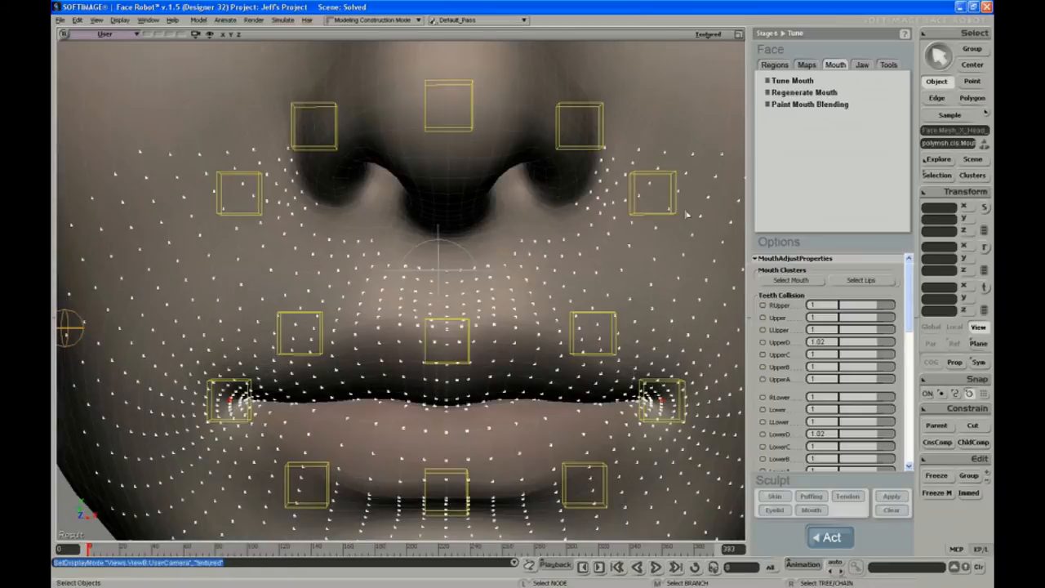
Select the head mesh points directly beneath the nose and nostrils and add them to the mouth region cluster.
click(524, 288)
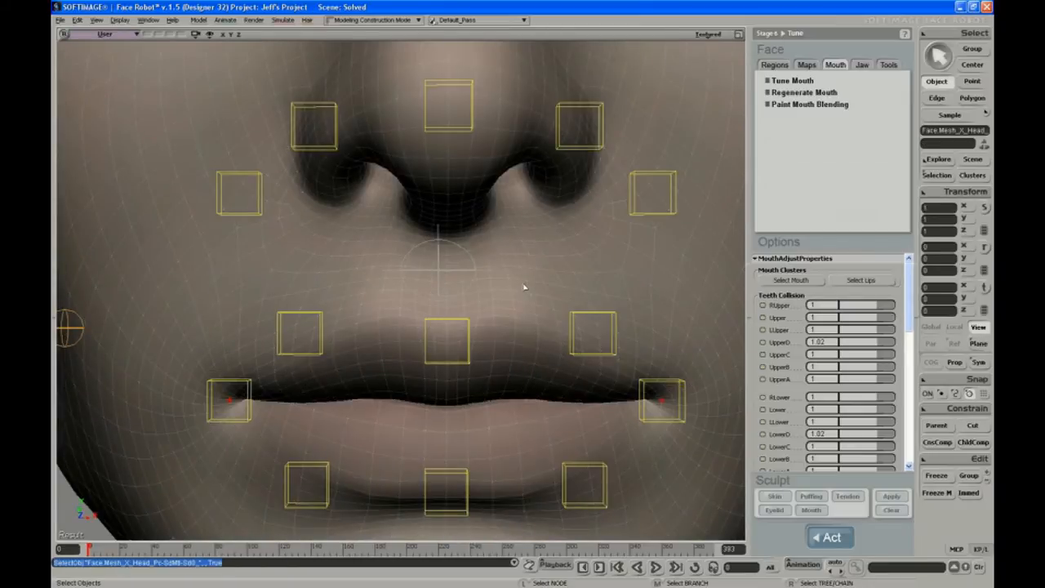
key(t)
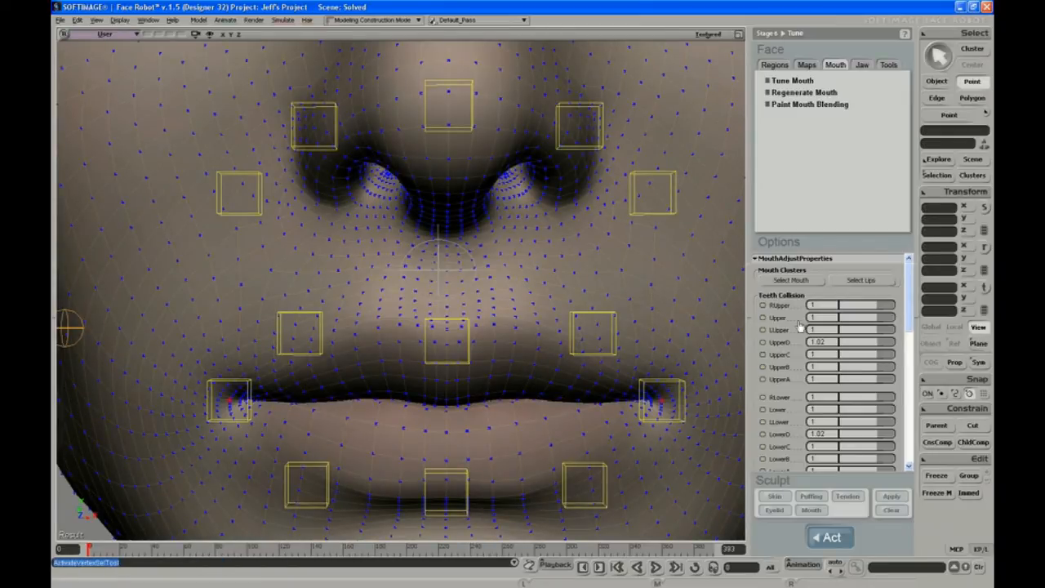
click(792, 280)
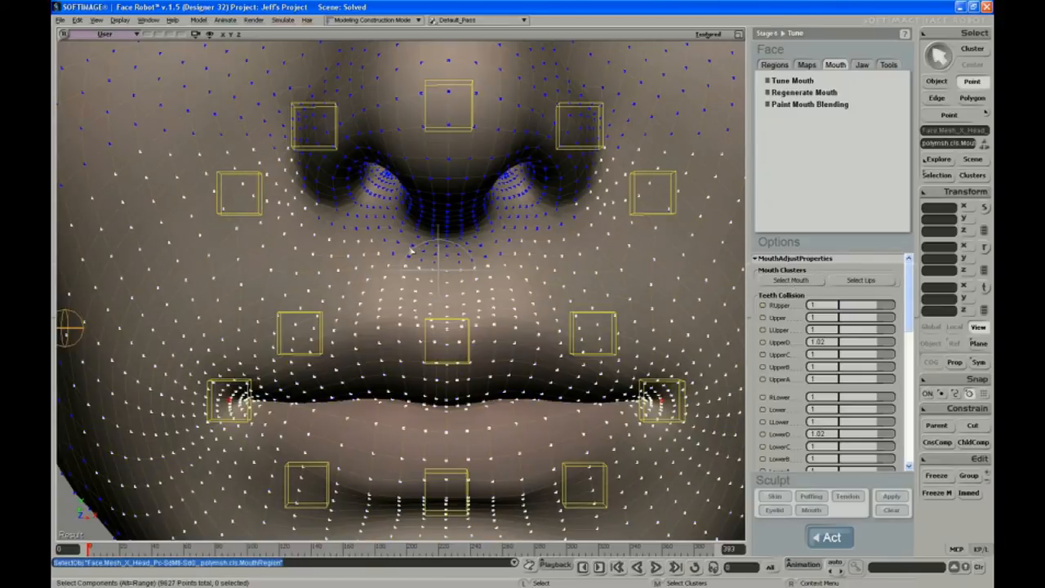
shift+click(394, 256)
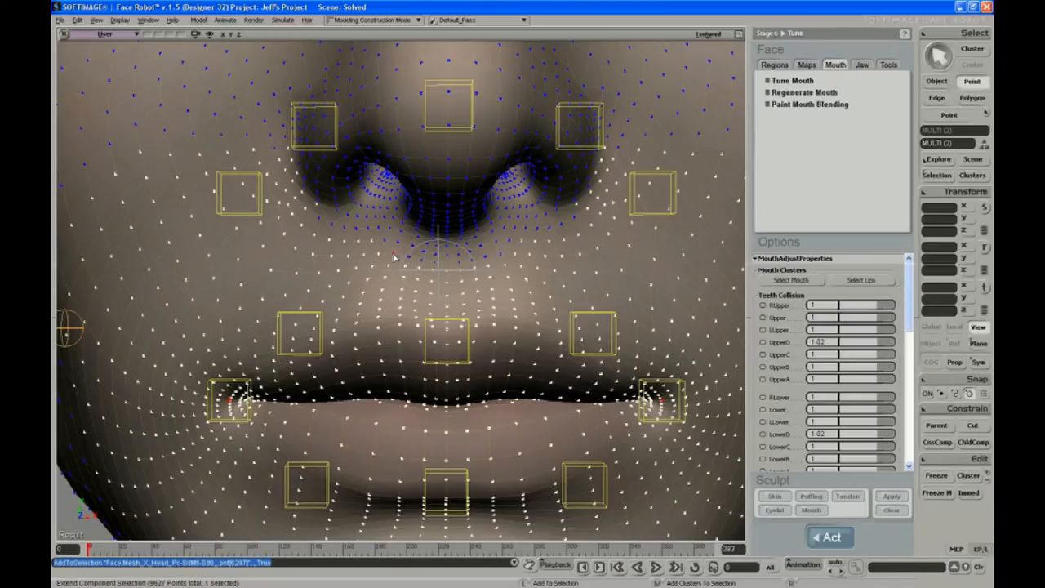
alt+shift+click(501, 258)
scroll(490, 320, down, 1)
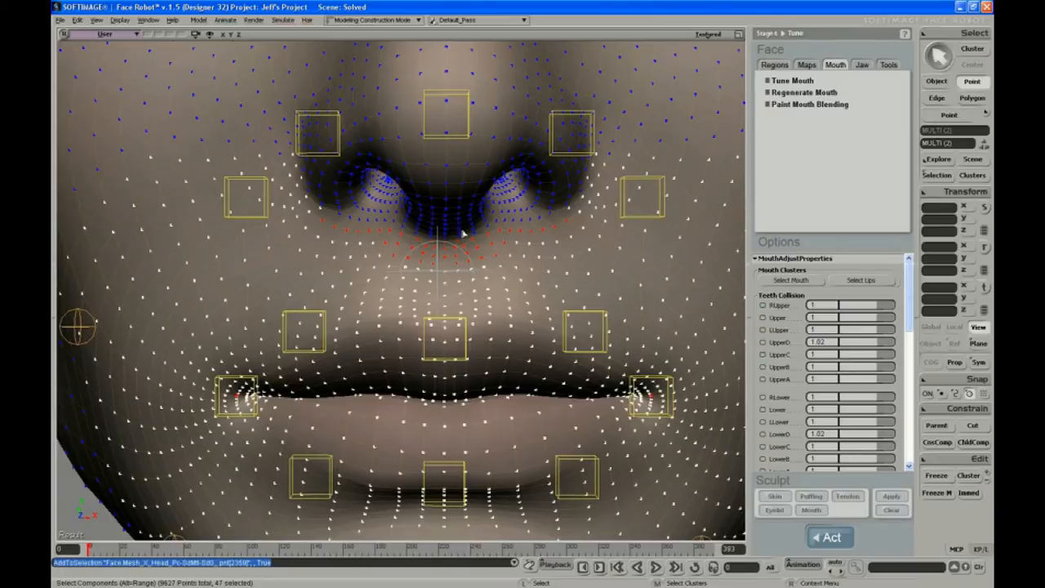
click(986, 476)
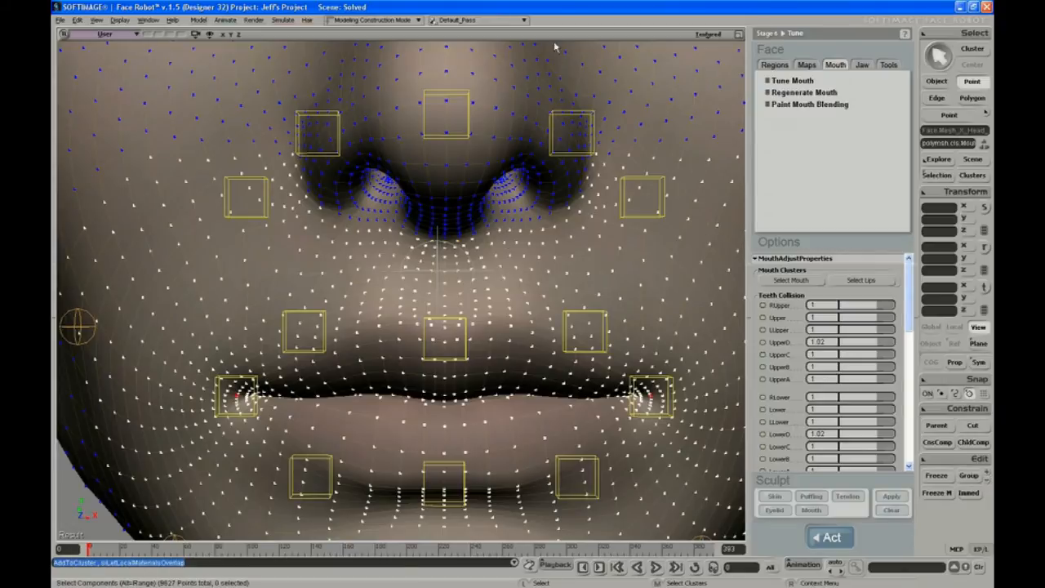
Examine the mouth cluster's boundary around the nose, cheeks and chin from the front and both sides.
key(s)
middle_drag(567, 43, 450, 170)
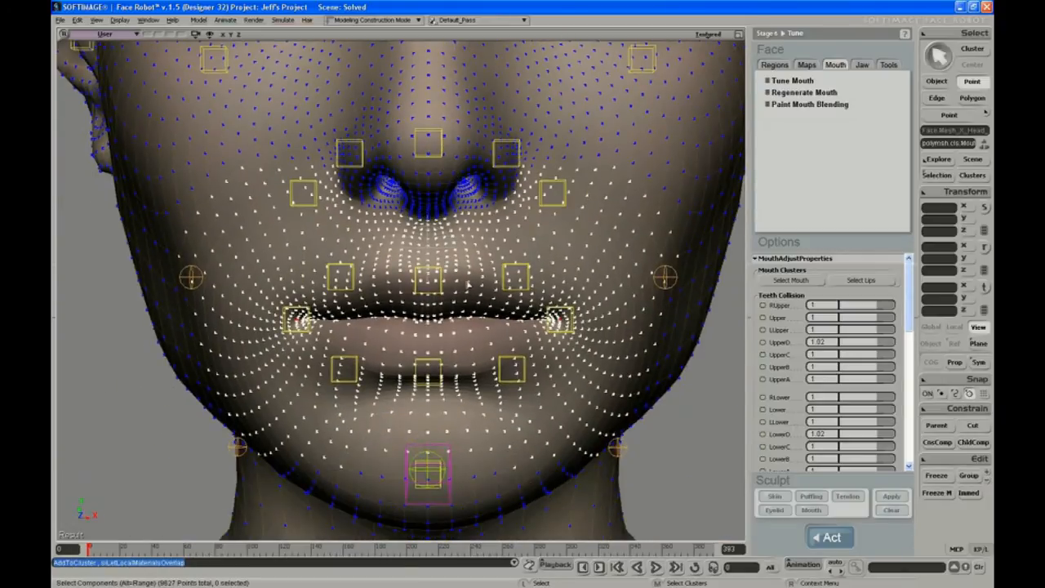
key(s)
right_drag(479, 313, 494, 170)
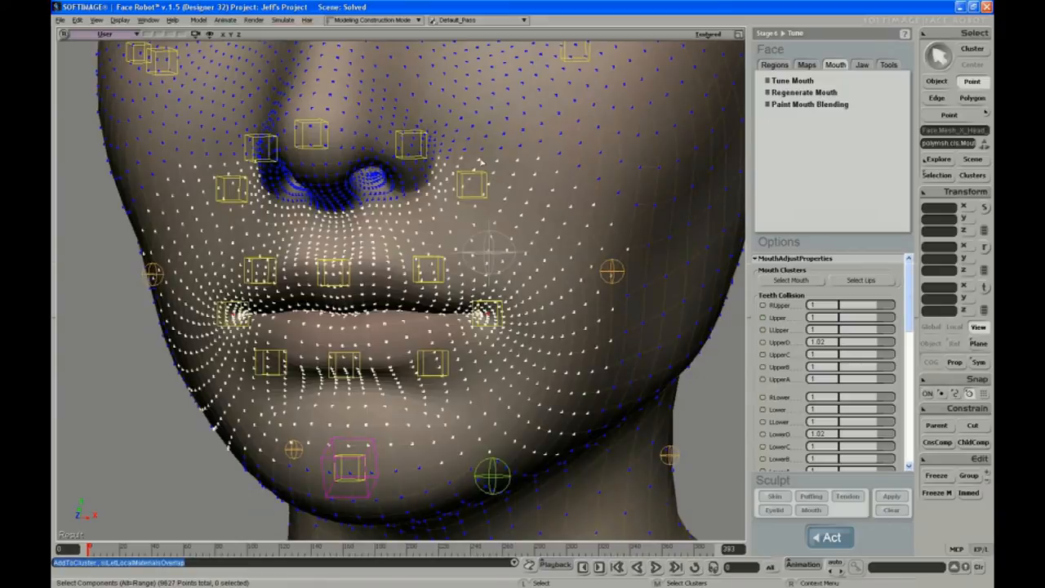
key(s)
right_drag(585, 322, 519, 291)
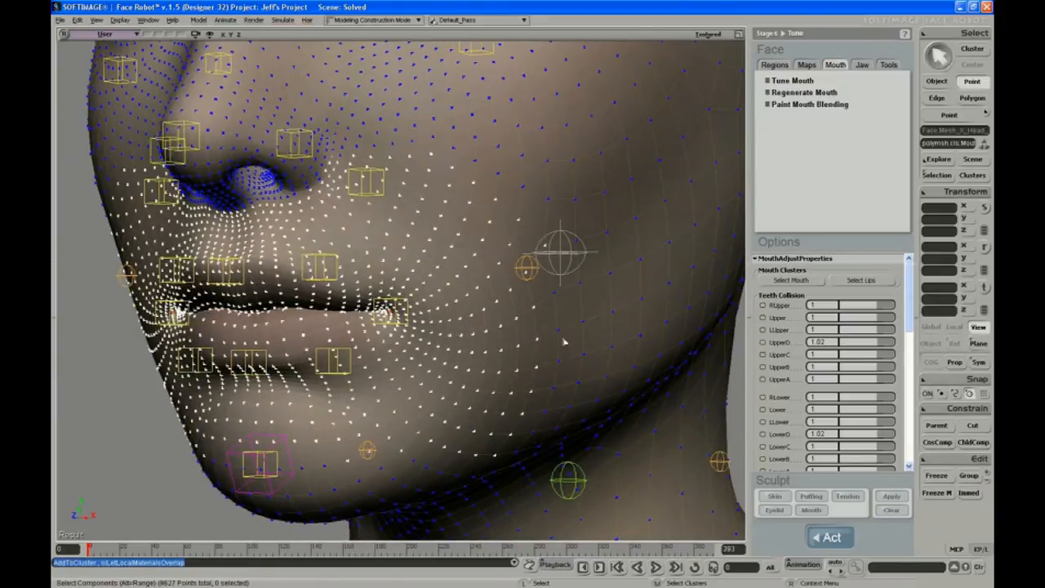
key(s)
right_drag(473, 289, 508, 314)
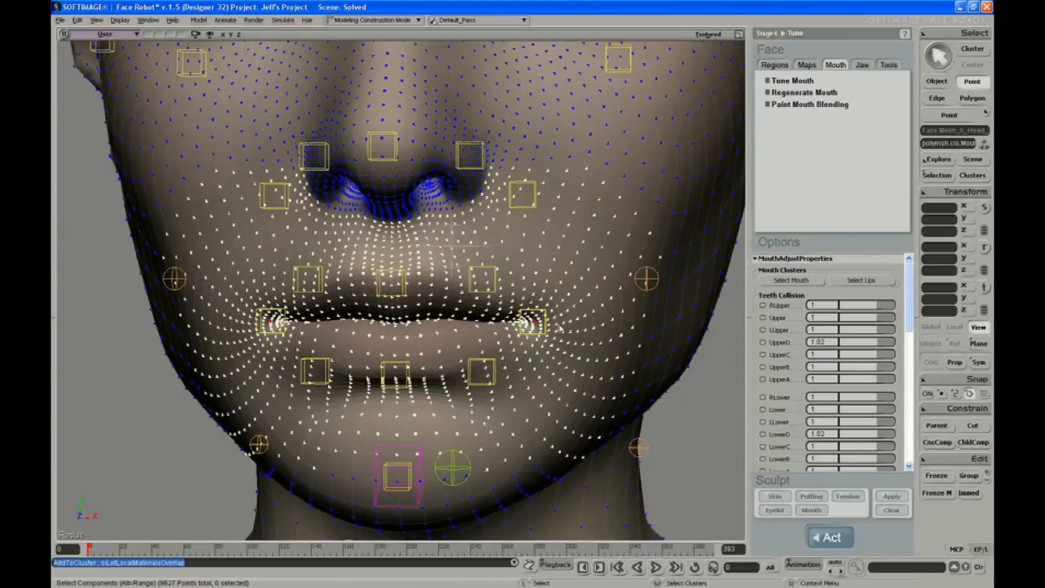
right_drag(561, 330, 565, 330)
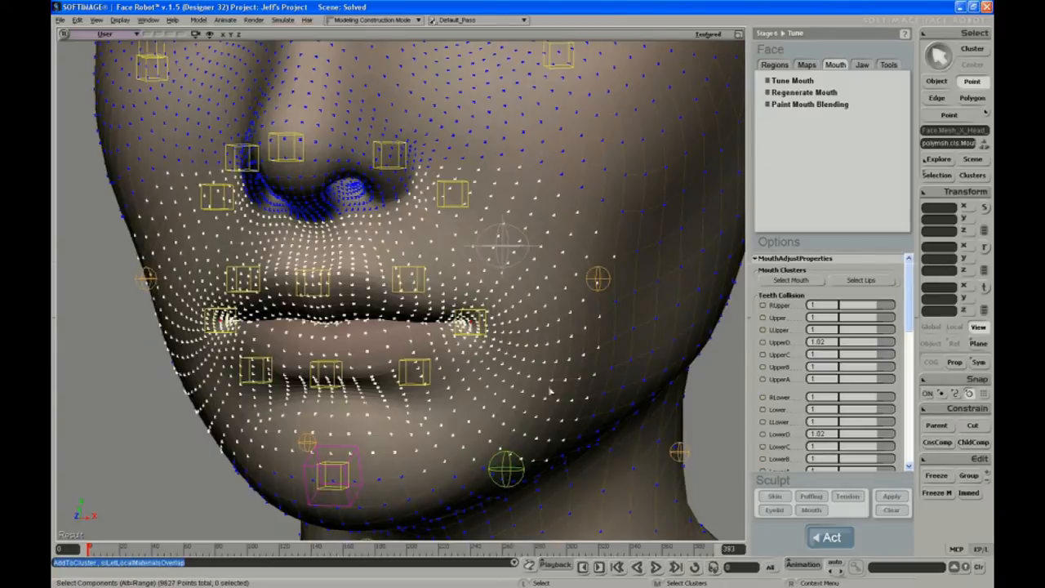
right_drag(503, 188, 411, 222)
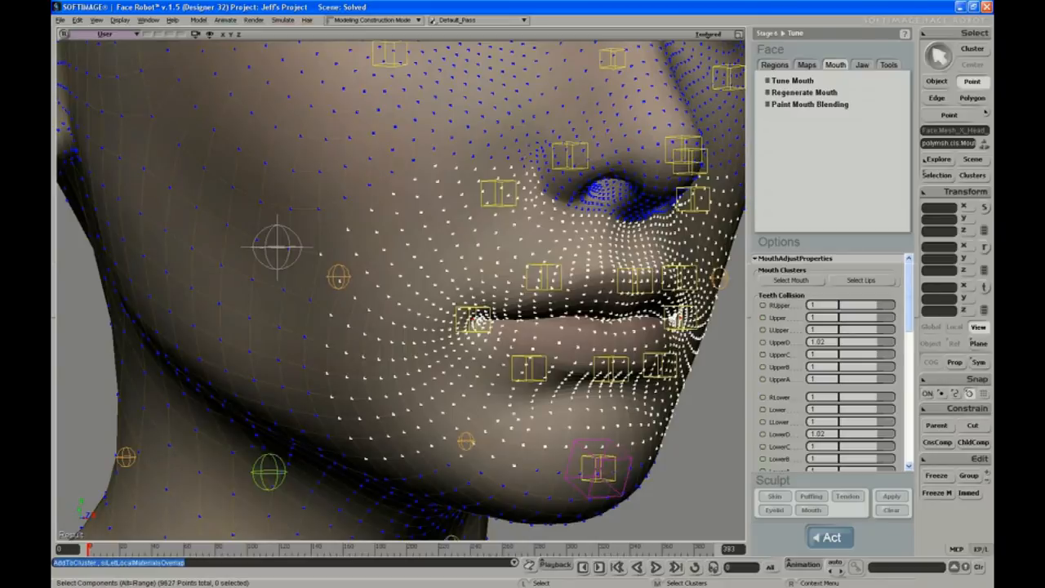
right_drag(450, 303, 532, 346)
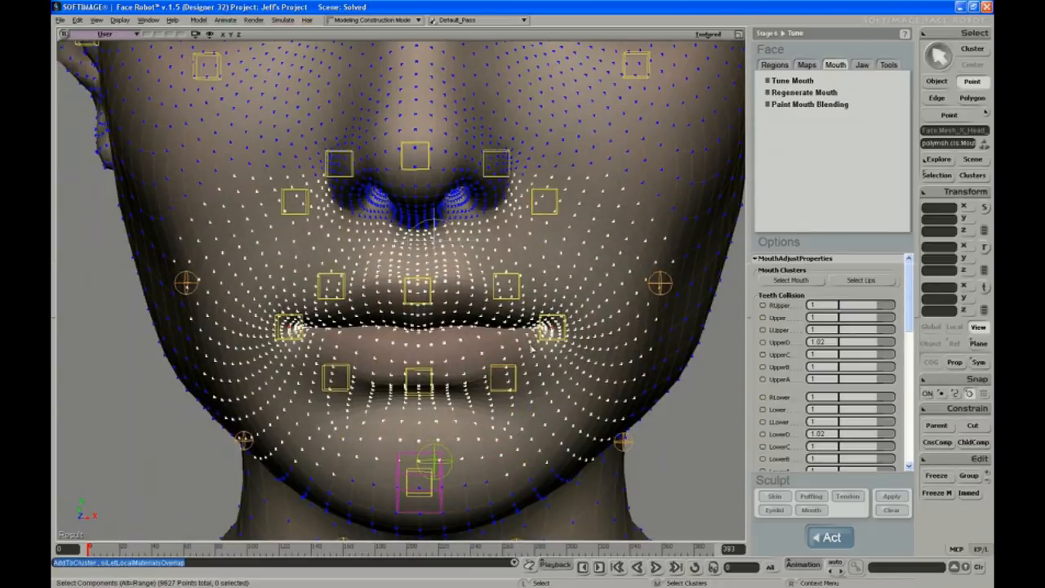
Regenerate the mouth using the edited mouth region cluster, accepting the deletion of all mouth sculpts.
middle_drag(531, 348, 485, 322)
mouse_move(485, 322)
right_down()
mouse_move(498, 321)
mouse_move(483, 308)
right_up()
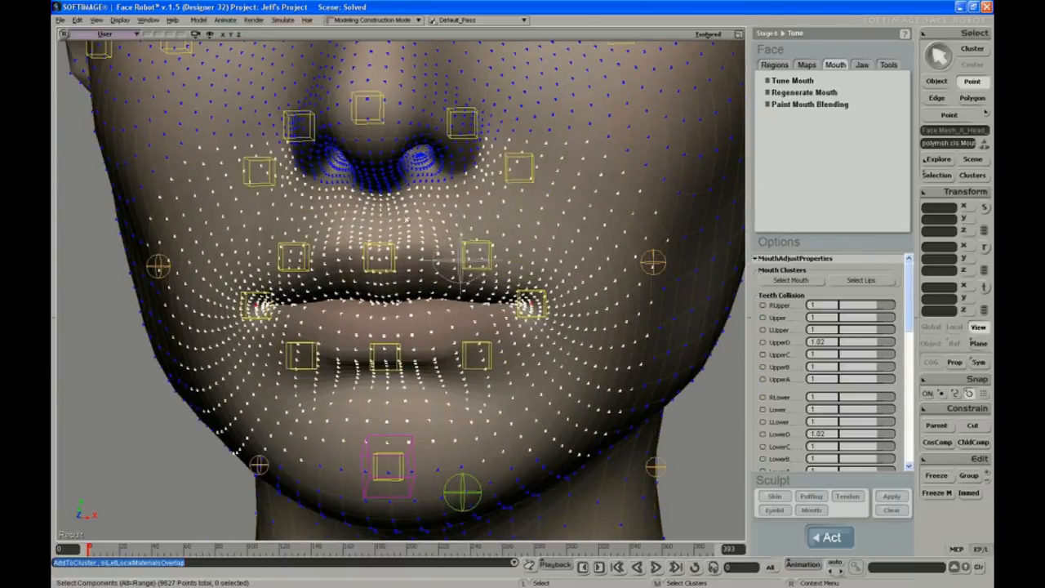
middle_drag(465, 269, 424, 254)
right_drag(425, 253, 443, 254)
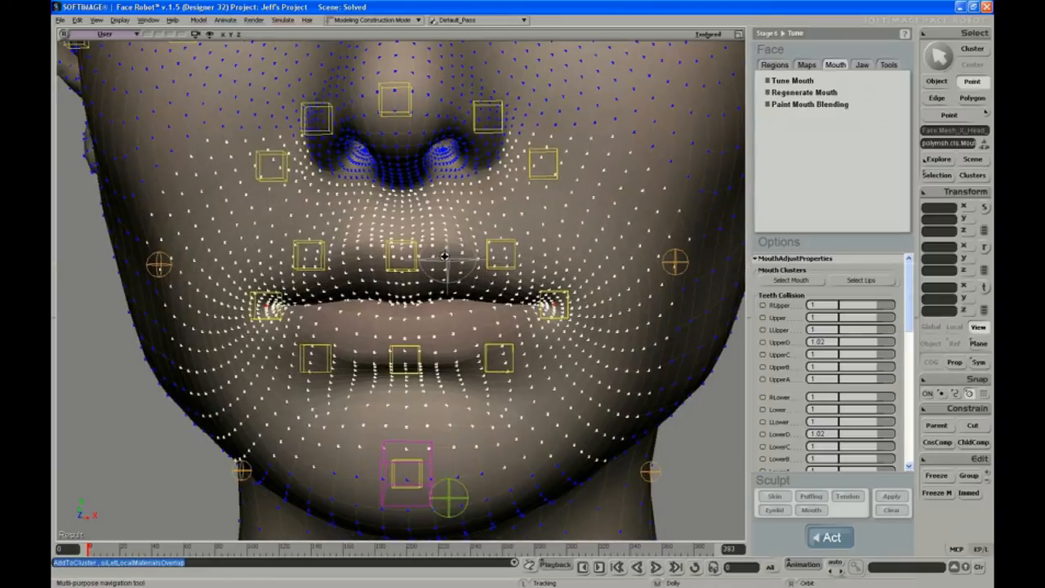
click(823, 96)
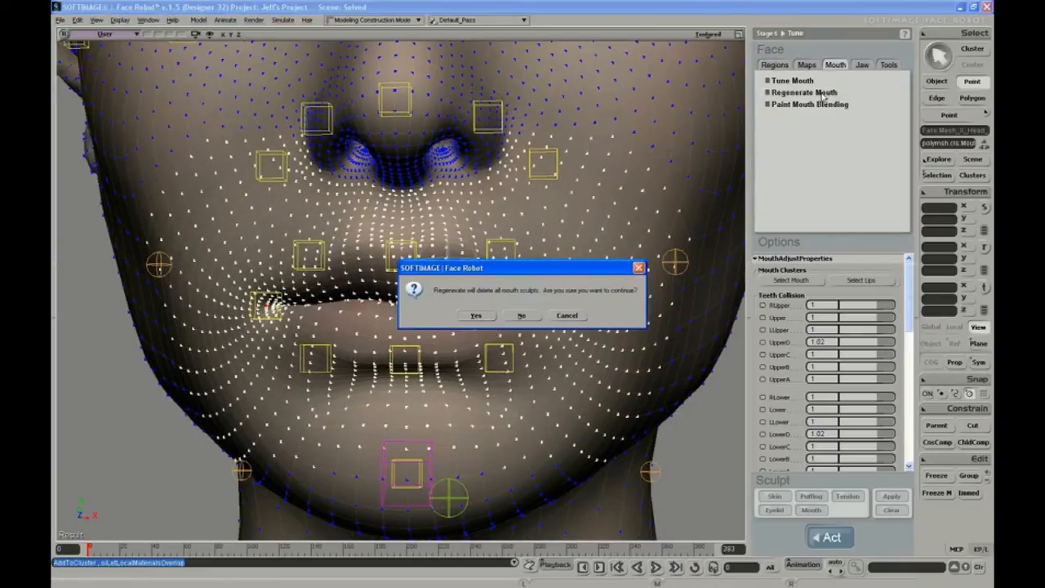
click(478, 320)
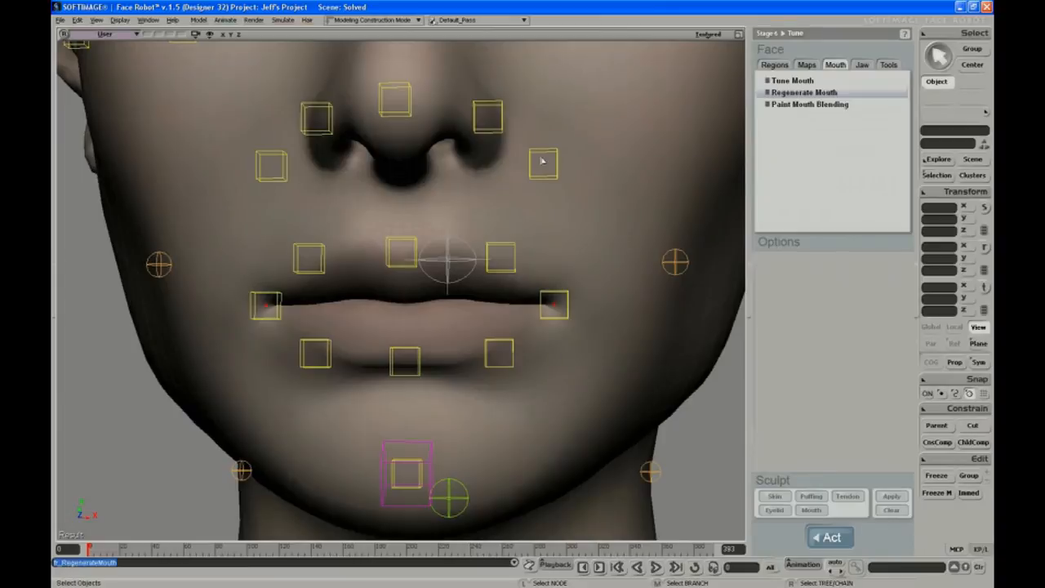
Select the head mesh, select its mouth cluster through Tune Mouth, and start Paint Mouth Blending.
click(497, 349)
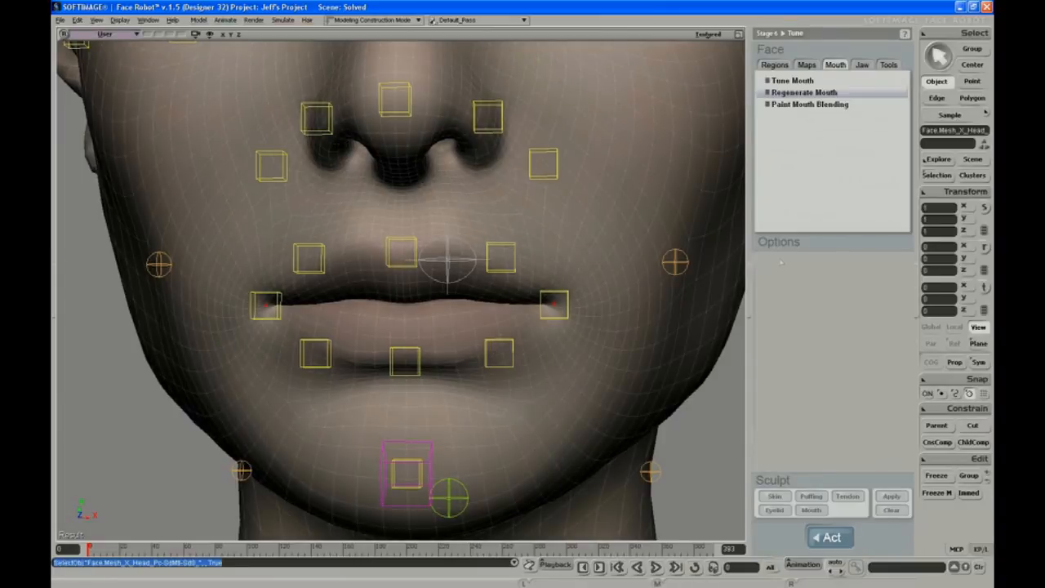
click(790, 81)
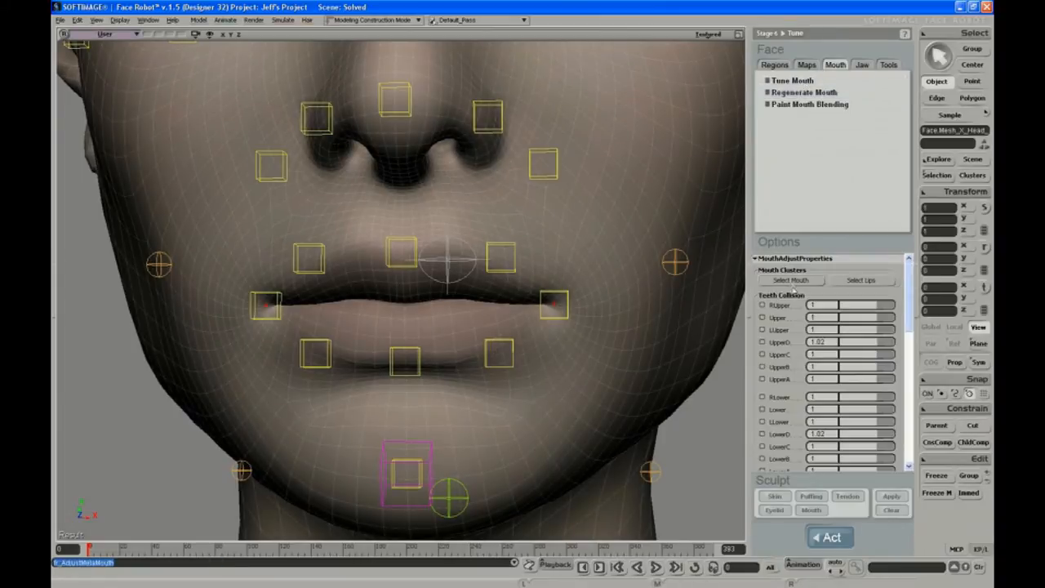
click(790, 280)
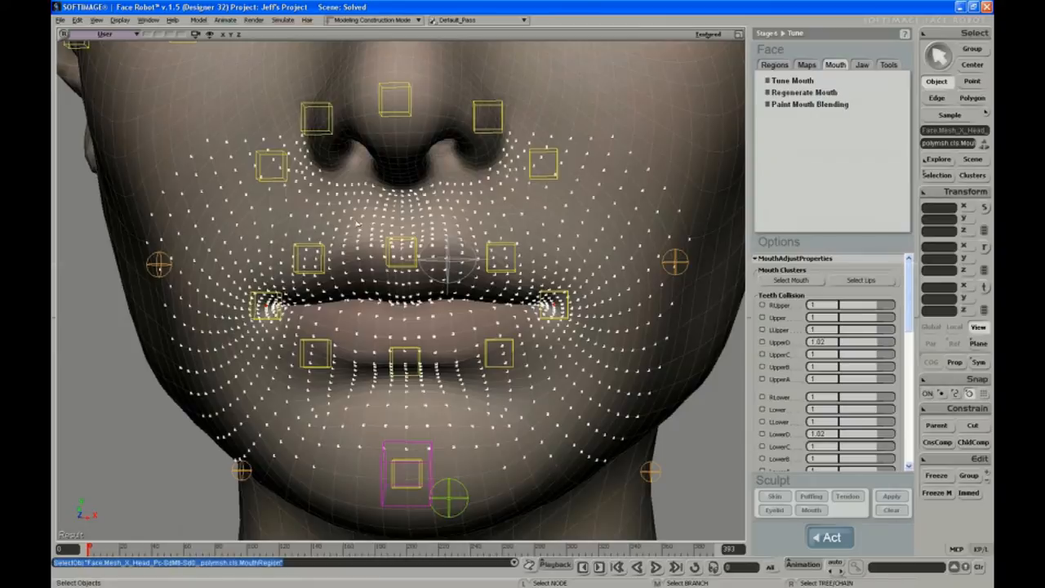
click(817, 104)
Try raising the mouth blending weights across the area beneath the nose, and undo the strokes.
mouse_move(336, 212)
mouse_down()
mouse_move(318, 195)
mouse_move(503, 201)
mouse_move(302, 193)
mouse_move(338, 209)
mouse_move(492, 209)
mouse_up()
key(ctrl+z)
key(super)
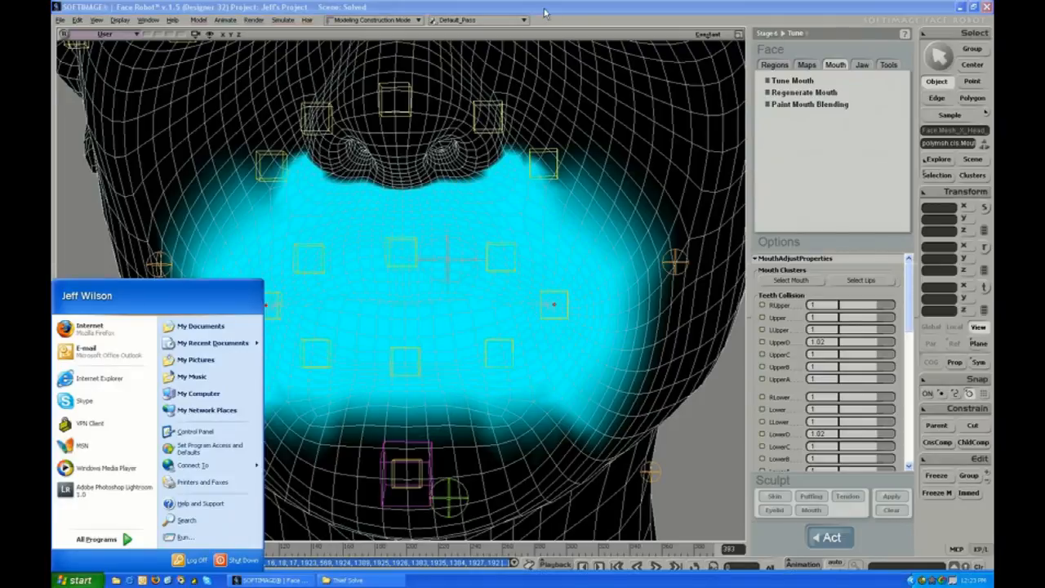
key(Escape)
key(ctrl+z)
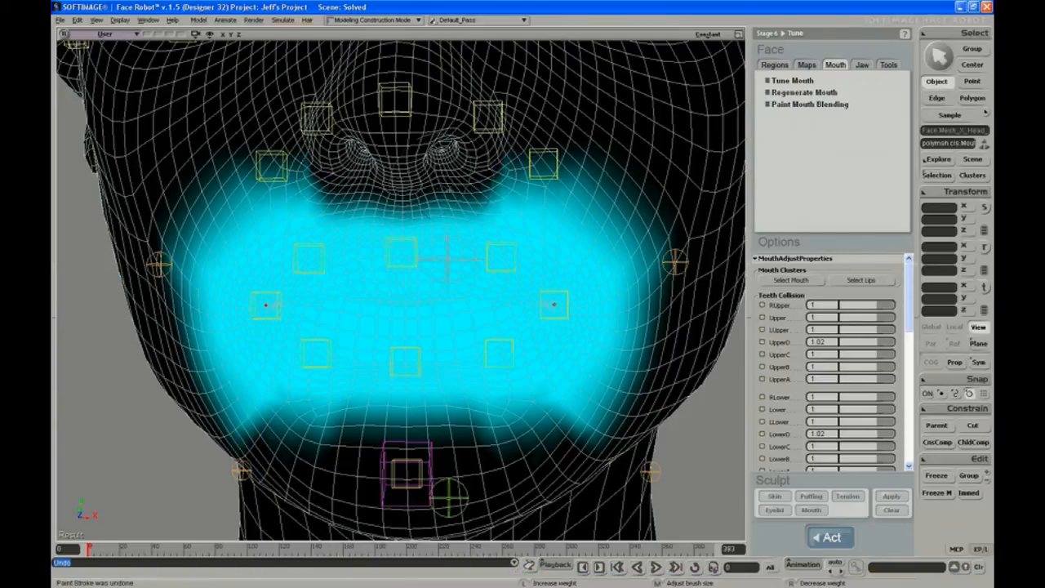
Turn on symmetry and reduce the mouth blending weights below the nose, on the cheeks and over the chin to a soft-edged oval around the lips.
drag(316, 188, 492, 208)
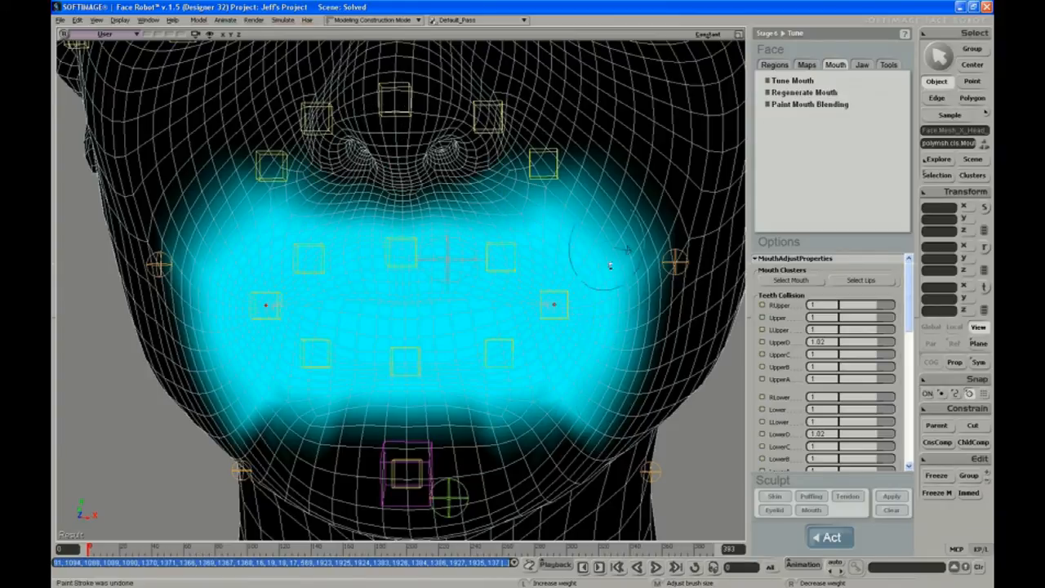
mouse_move(596, 184)
right_down()
mouse_move(644, 240)
mouse_move(592, 428)
mouse_move(408, 441)
mouse_move(618, 411)
mouse_move(657, 229)
mouse_move(572, 158)
mouse_move(600, 384)
mouse_move(524, 438)
right_up()
key(ctrl+z)
click(980, 363)
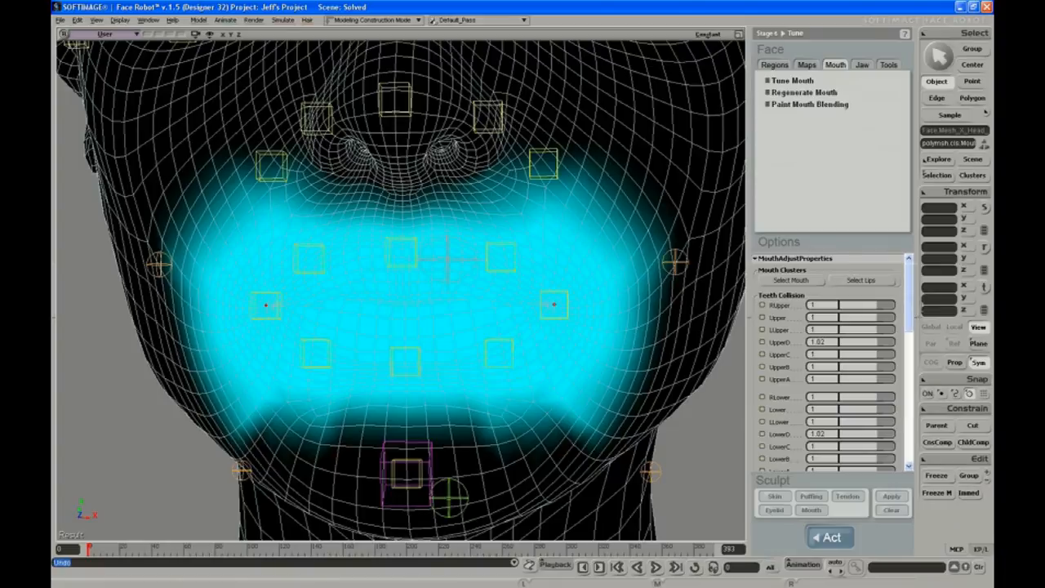
click(918, 312)
mouse_move(613, 136)
right_down()
mouse_move(727, 373)
mouse_move(523, 465)
mouse_move(665, 245)
mouse_move(602, 133)
mouse_move(660, 355)
mouse_move(445, 448)
right_up()
mouse_move(487, 132)
right_down()
mouse_move(571, 168)
mouse_move(555, 170)
right_up()
mouse_move(373, 170)
shift+mouse_down()
mouse_move(595, 224)
mouse_move(511, 378)
mouse_move(430, 368)
mouse_move(489, 401)
mouse_move(657, 362)
mouse_move(559, 387)
mouse_move(385, 399)
mouse_move(511, 457)
shift+mouse_up()
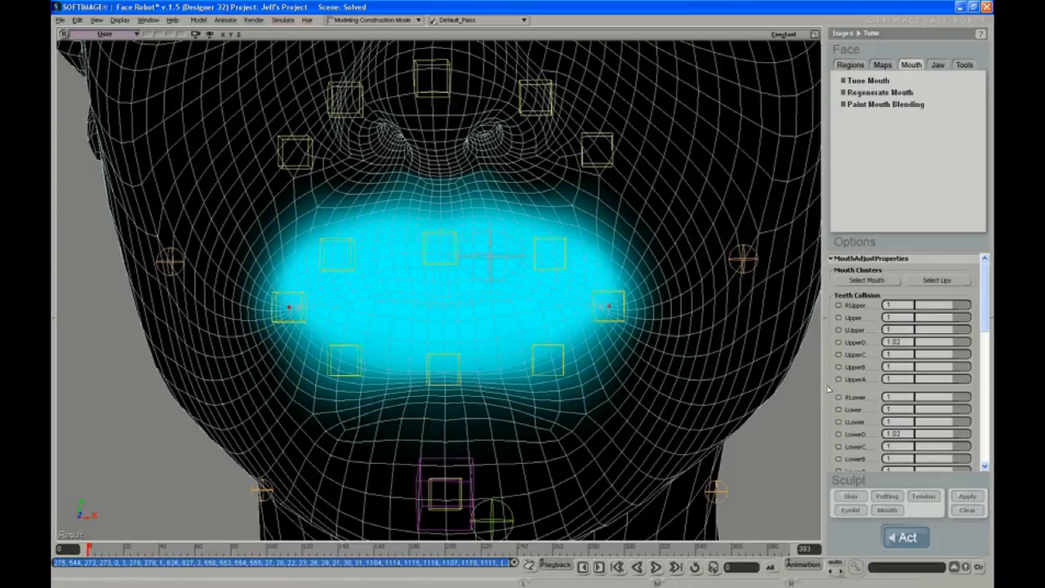
Leave weight painting, move the outer lower lip control to test the mouth deformation, and undo the move.
key(space)
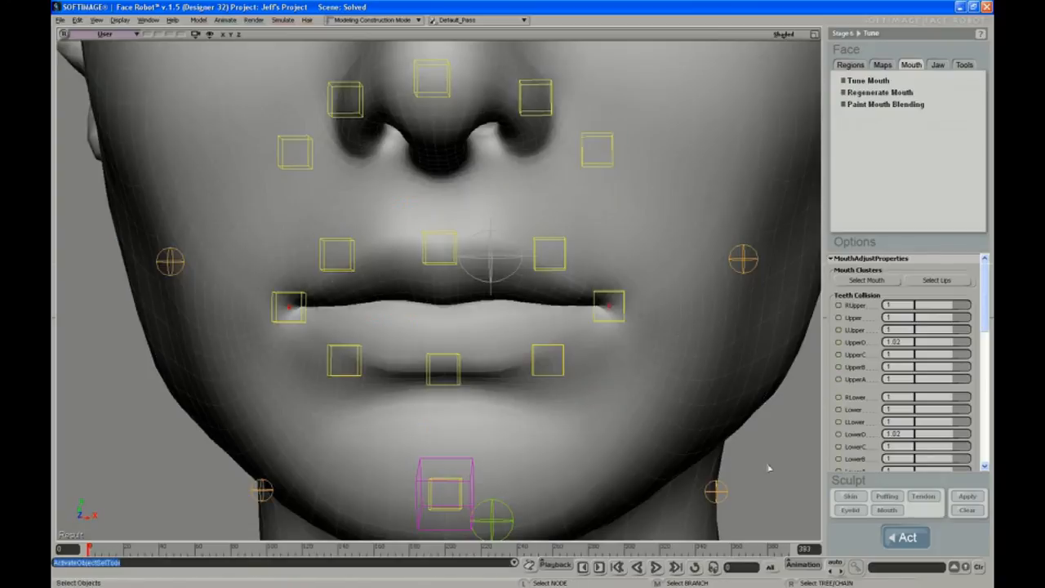
click(553, 380)
key(v)
drag(575, 335, 595, 362)
key(ctrl+z)
Move the mouth corner control to test how the cheek and lips deform with the reduced blending weights.
key(space)
click(624, 321)
key(v)
drag(641, 235, 666, 269)
key(s)
middle_drag(591, 319, 465, 304)
right_drag(465, 304, 488, 285)
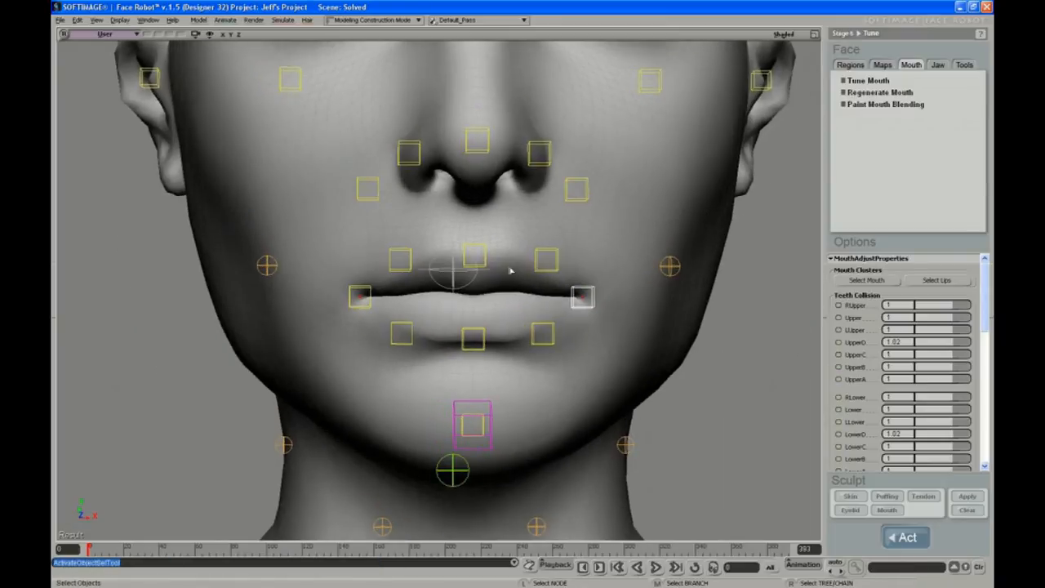
Select the head mesh and open the viewport's display mode choices.
click(512, 273)
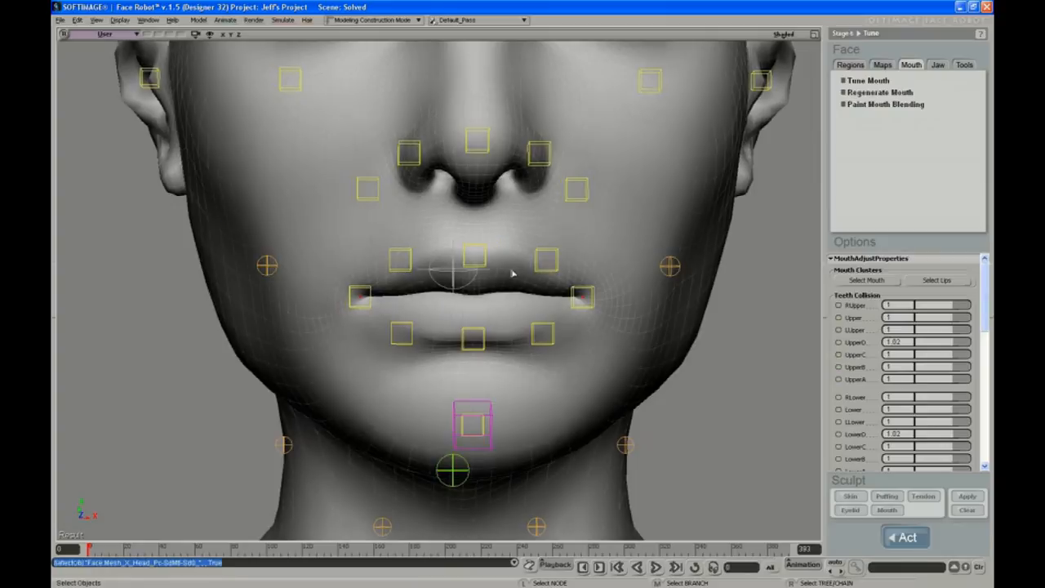
click(784, 34)
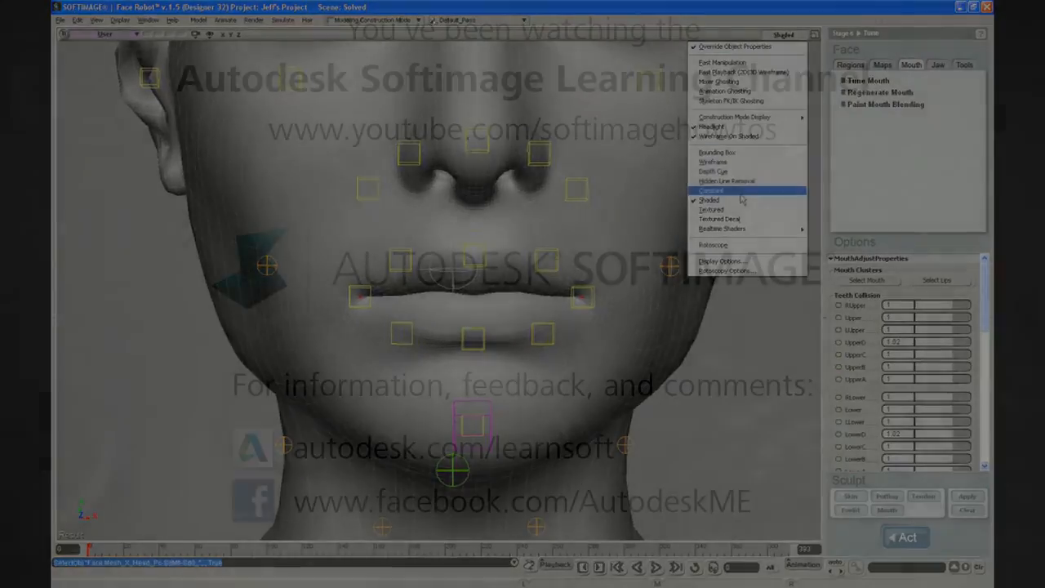